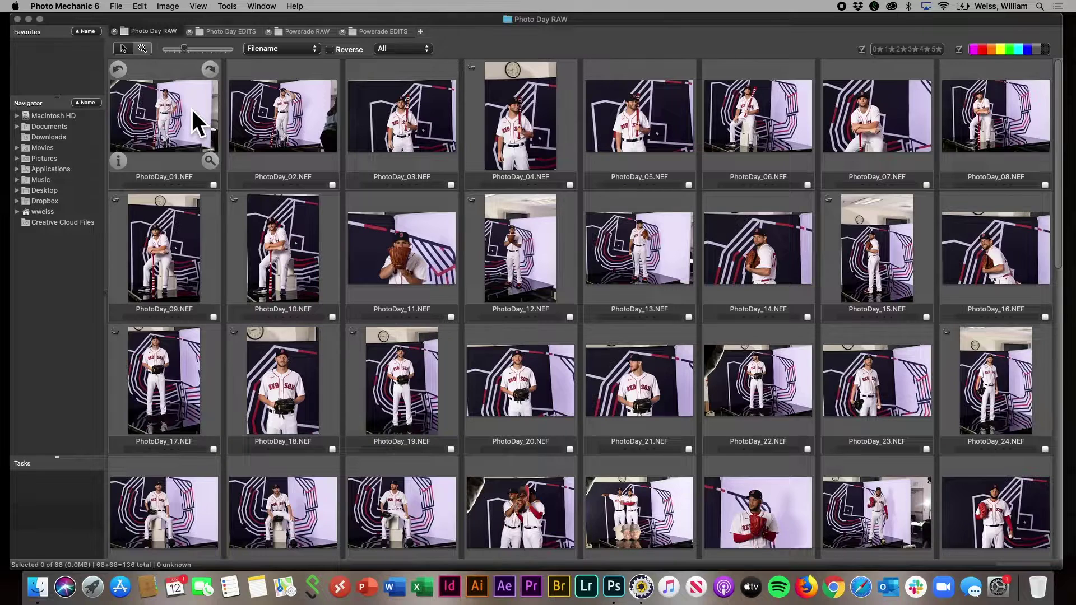
Select all 68 Photo Day RAW files in Photo Mechanic and drop them onto Photoshop for Camera Raw.
click(191, 110)
scroll(191, 110, down, 10)
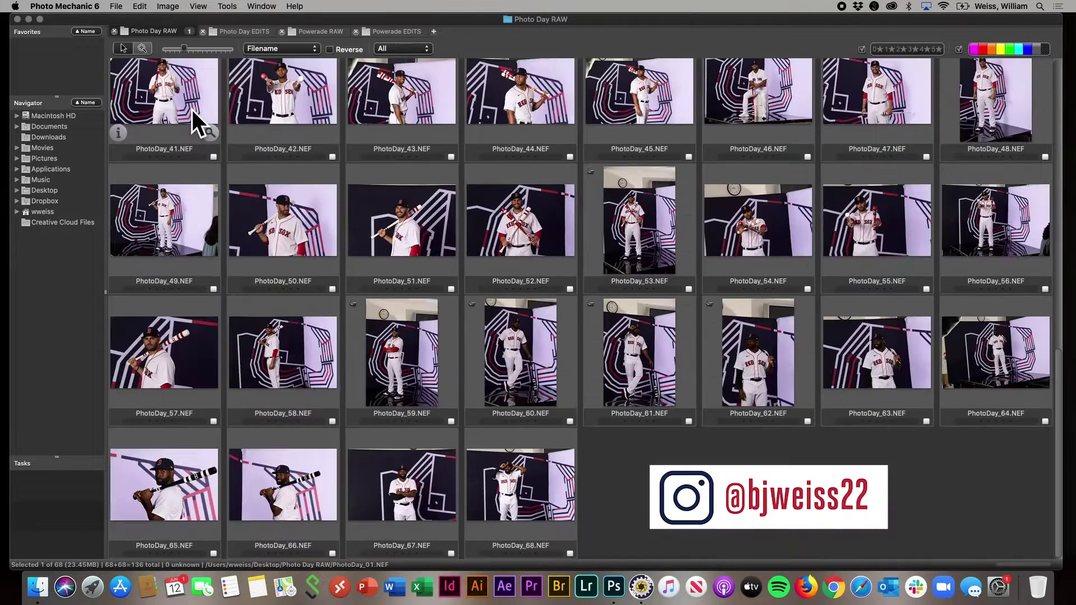
key(super+a)
drag(497, 459, 616, 594)
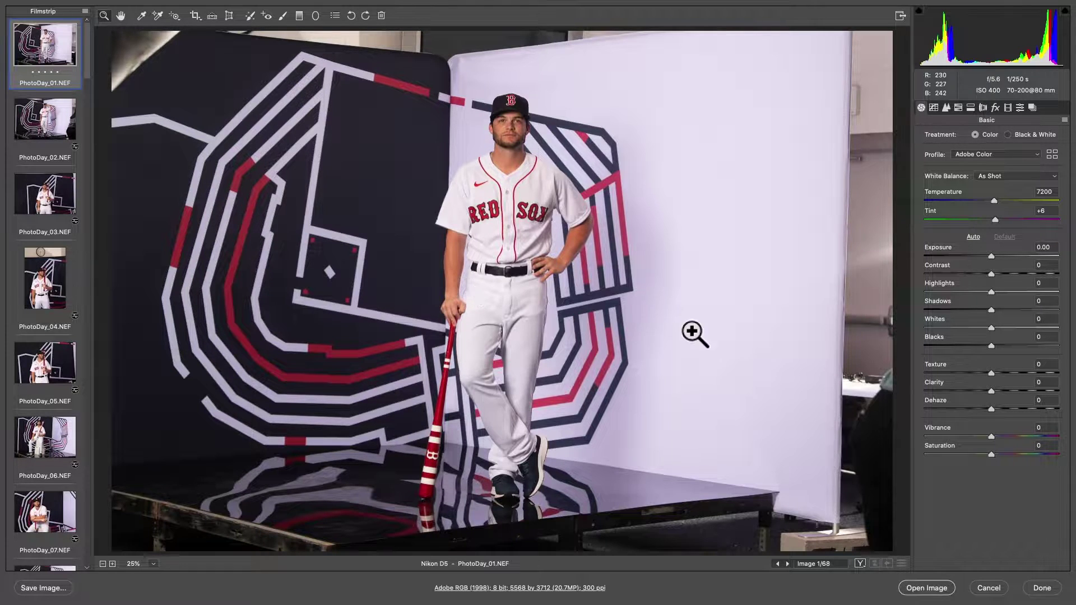
Give PhotoDay_01 Clarity +12, Dehaze +10, Contrast +22, Highlights +23, Shadows -51, Blacks -31, Vibrance +25.
drag(959, 385, 968, 399)
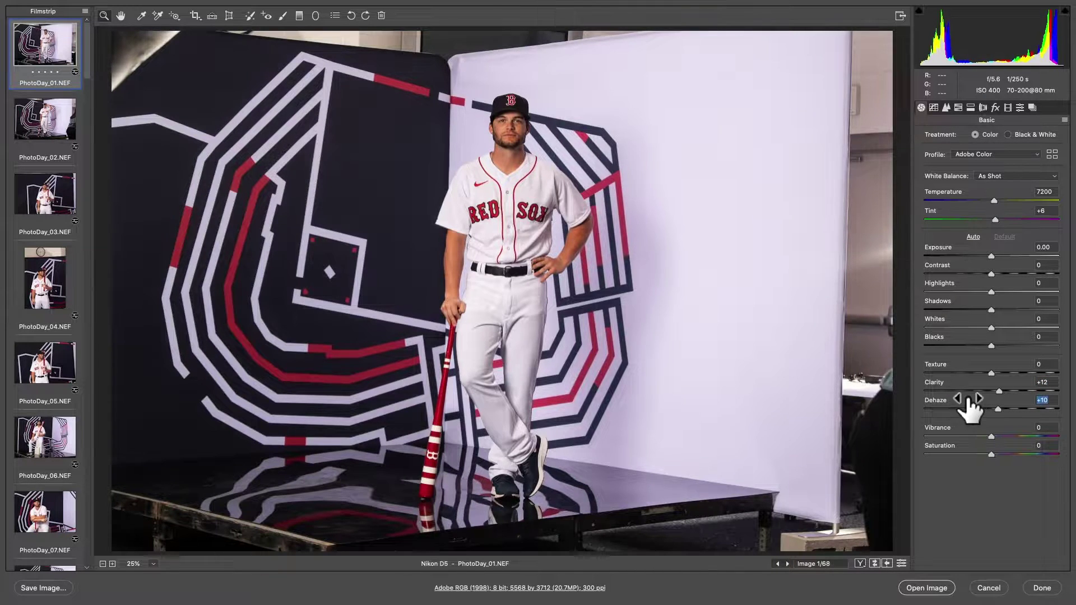
drag(985, 340, 969, 341)
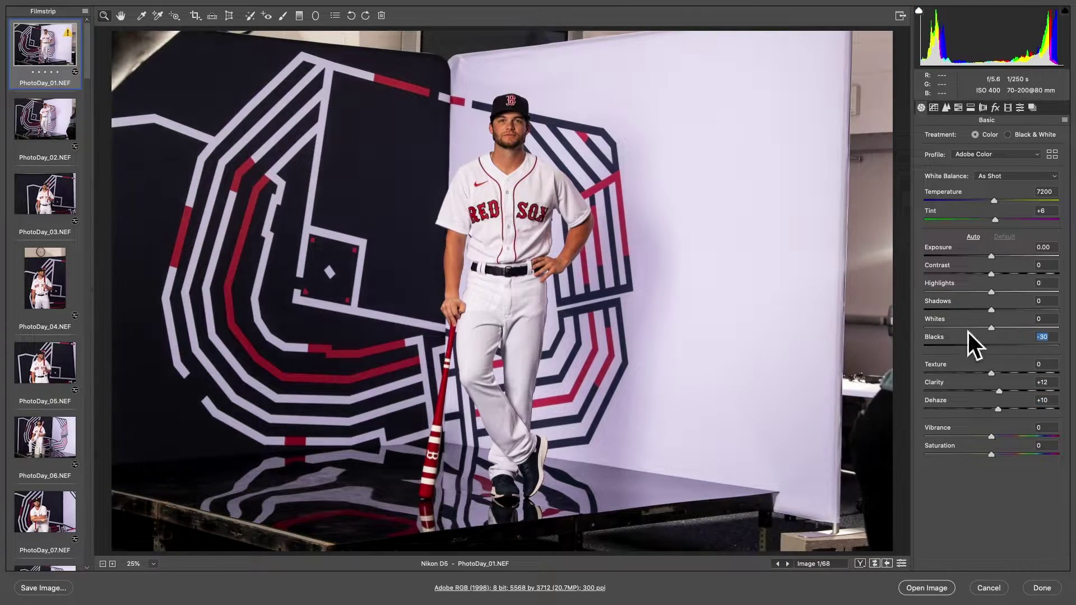
drag(973, 274, 961, 308)
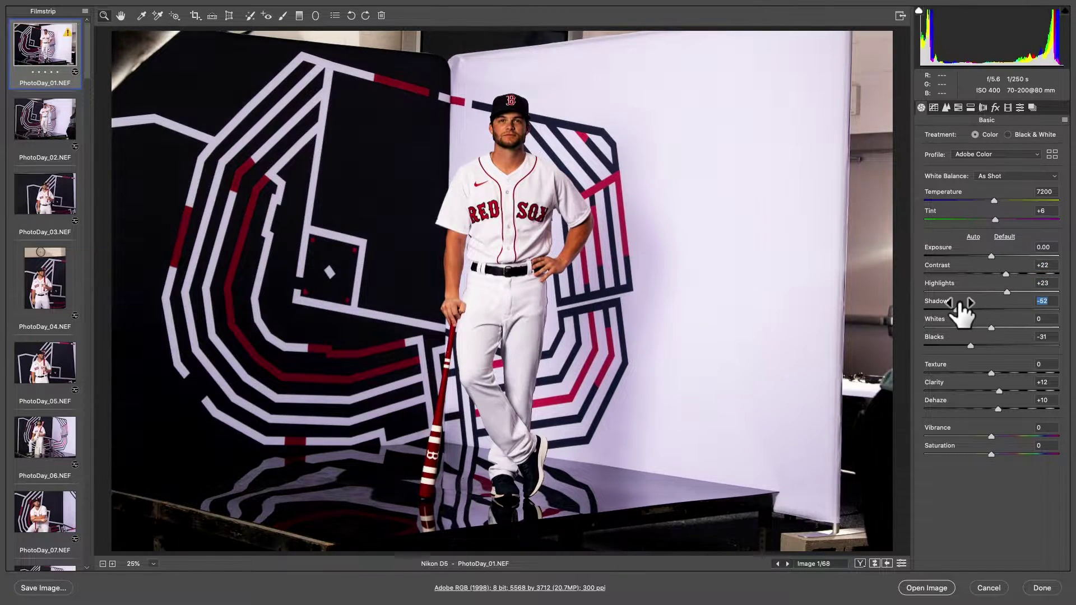
drag(985, 432, 989, 434)
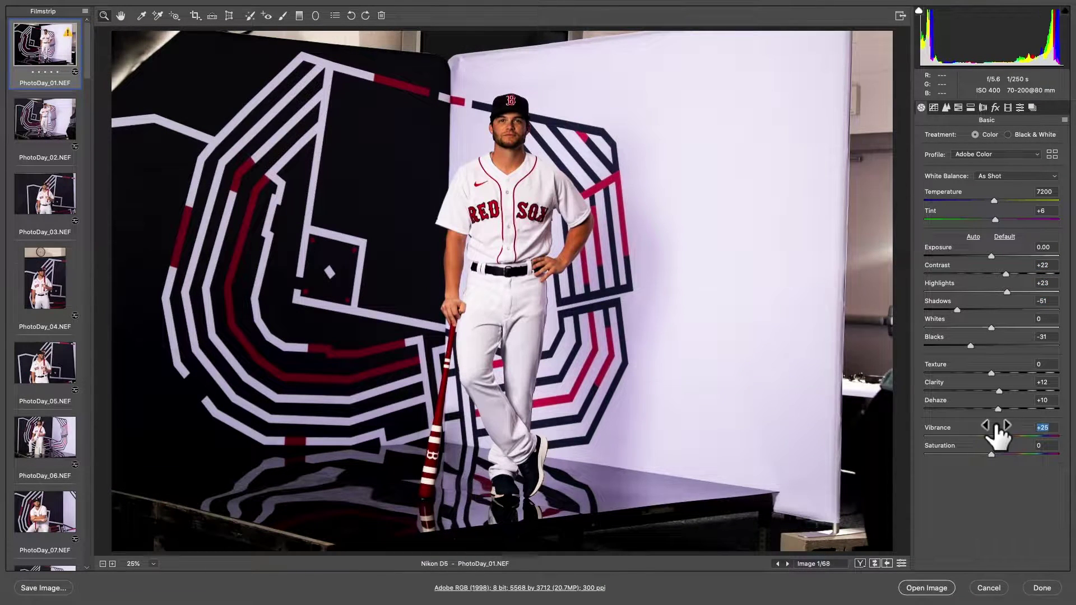
click(958, 107)
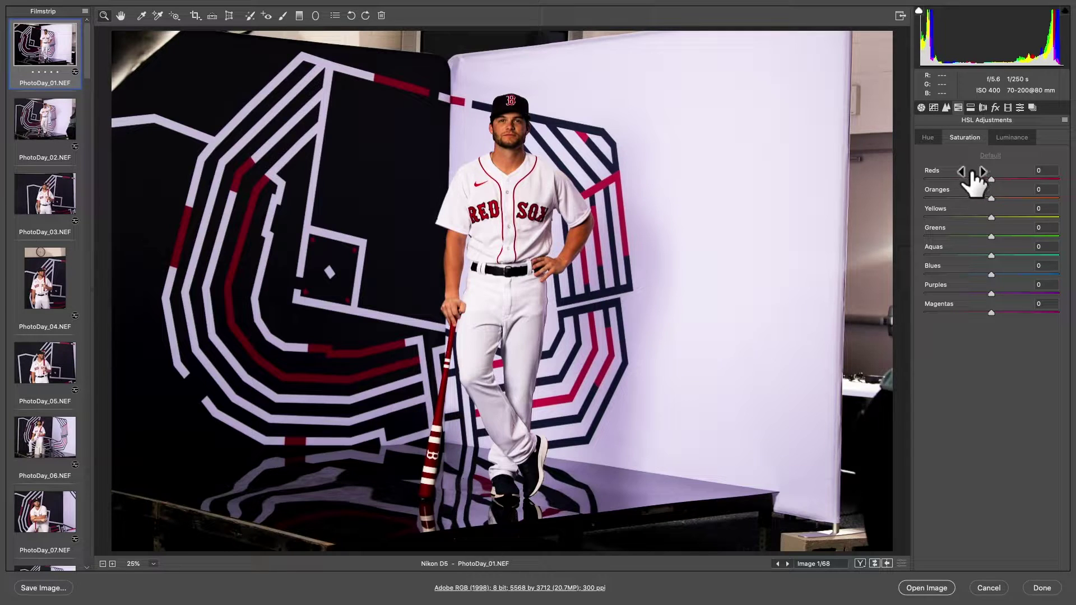
Desaturate Purples, then set Whites +22, Contrast +32, Exposure +0.23 and Dehaze +18.
drag(972, 292, 940, 306)
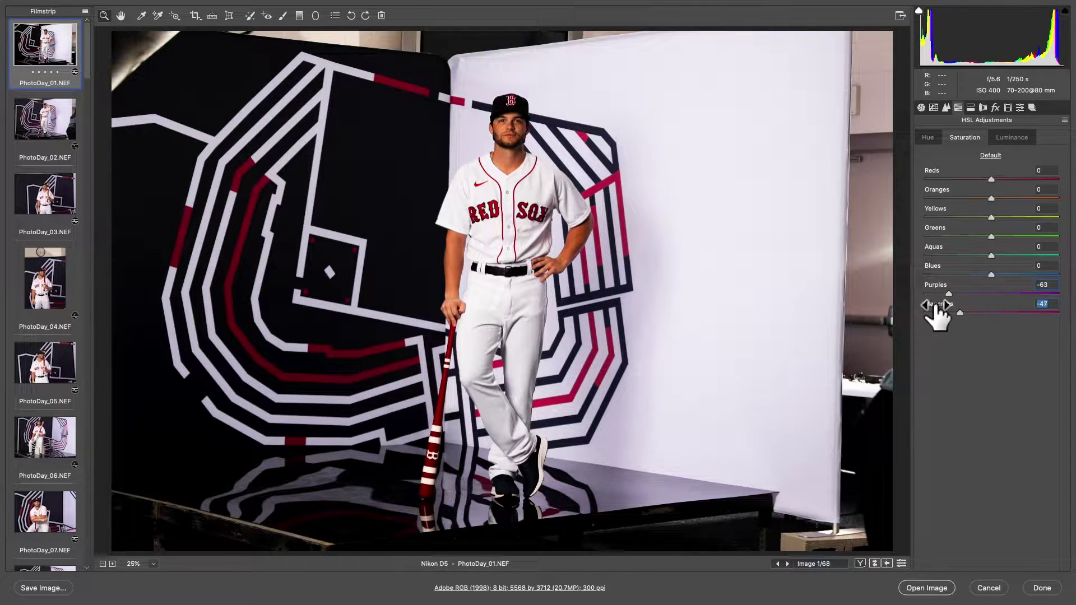
click(921, 108)
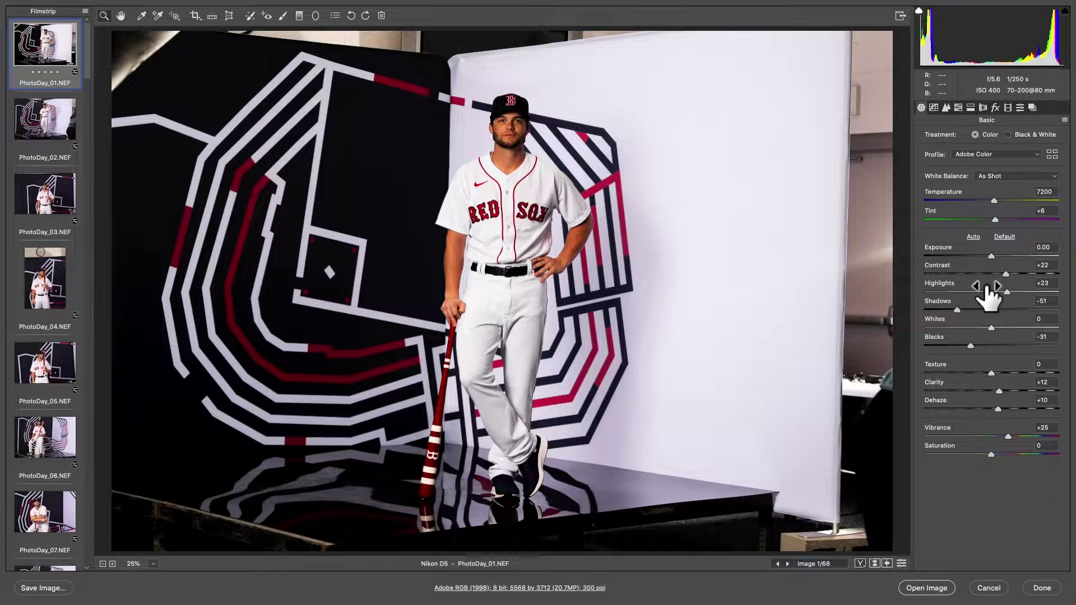
drag(968, 337, 983, 334)
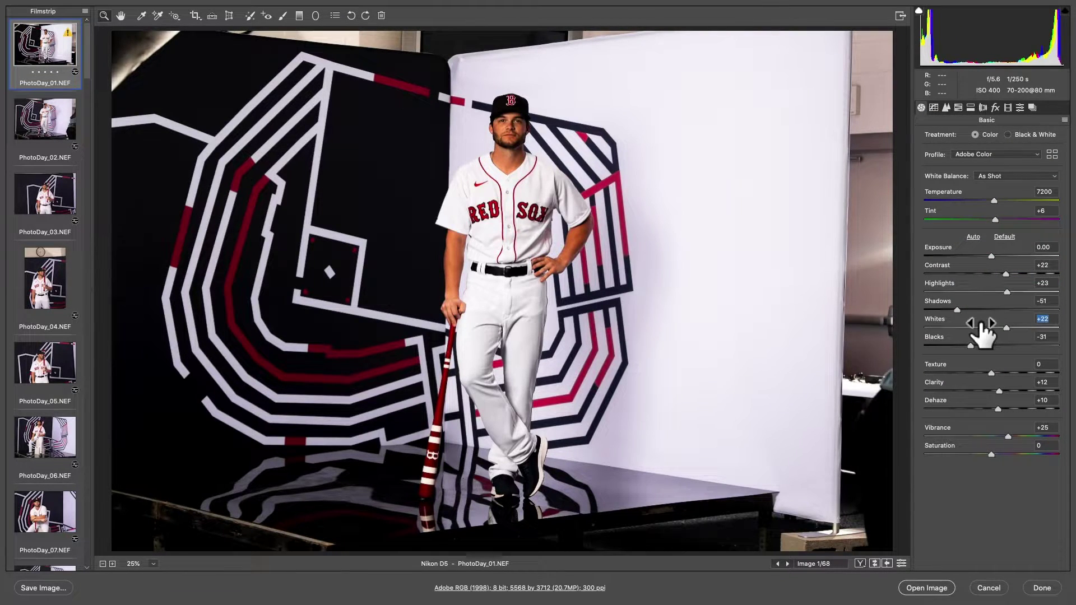
drag(955, 268, 947, 247)
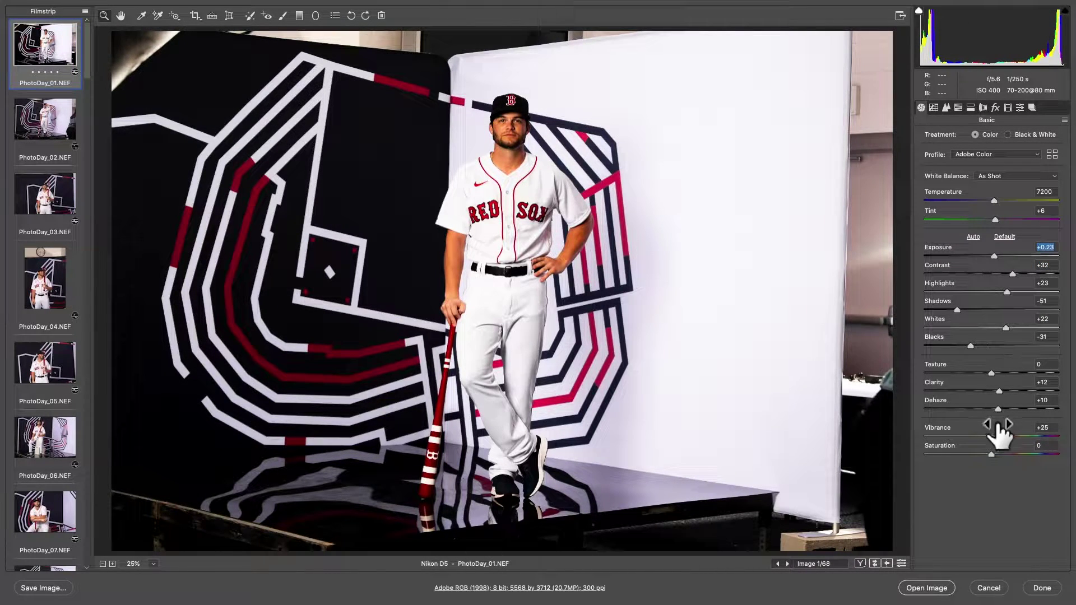
drag(985, 413, 993, 412)
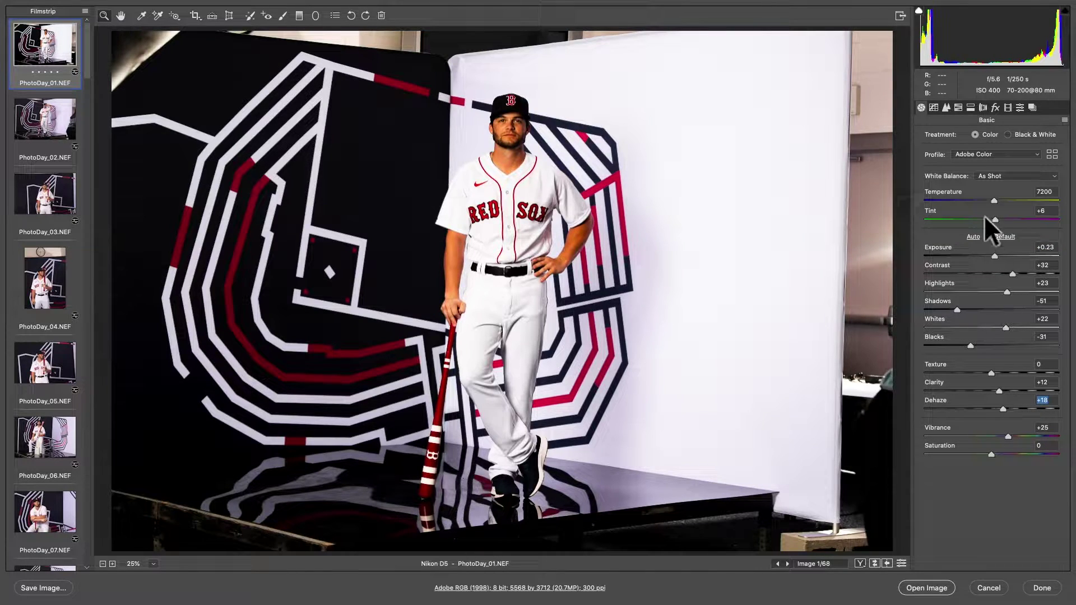
Lower Oranges saturation to -17 and Purples to -90, then compare Before/After.
click(958, 107)
drag(992, 199, 980, 199)
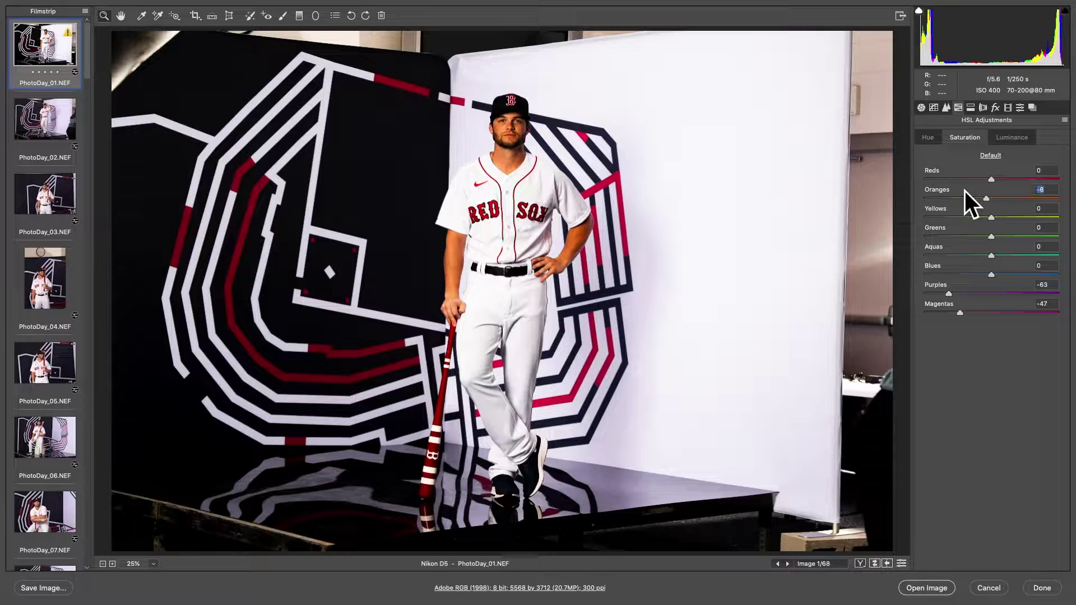
click(921, 107)
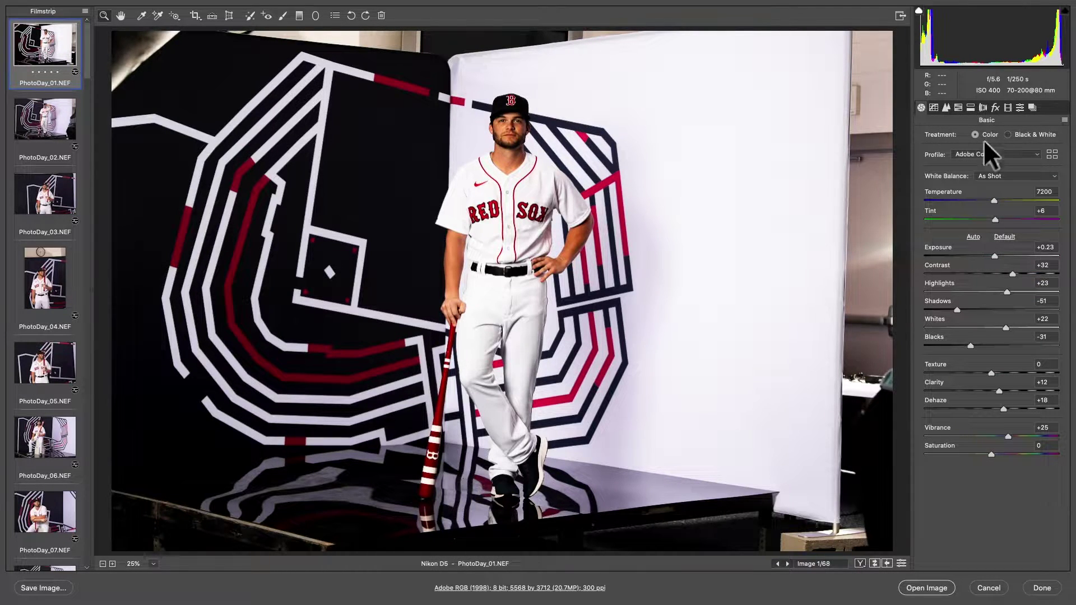
click(958, 106)
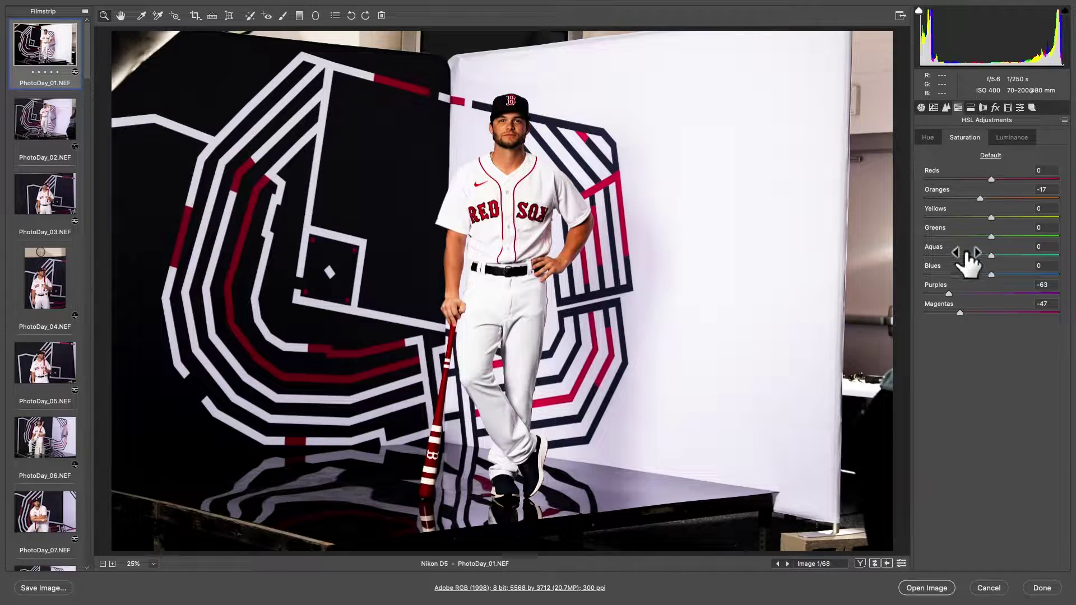
click(942, 287)
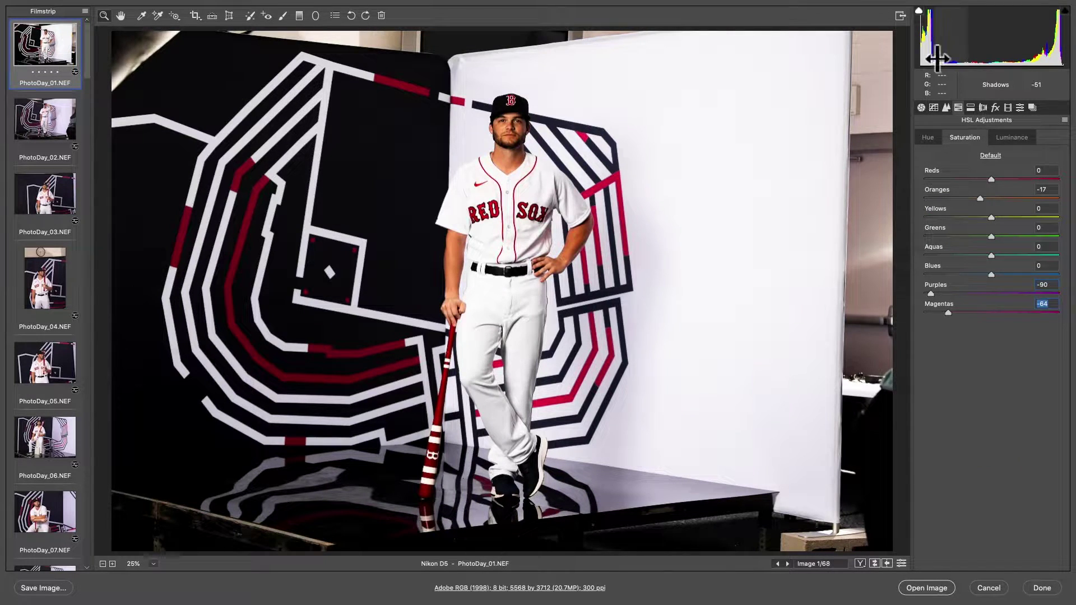
key(super+alt+1)
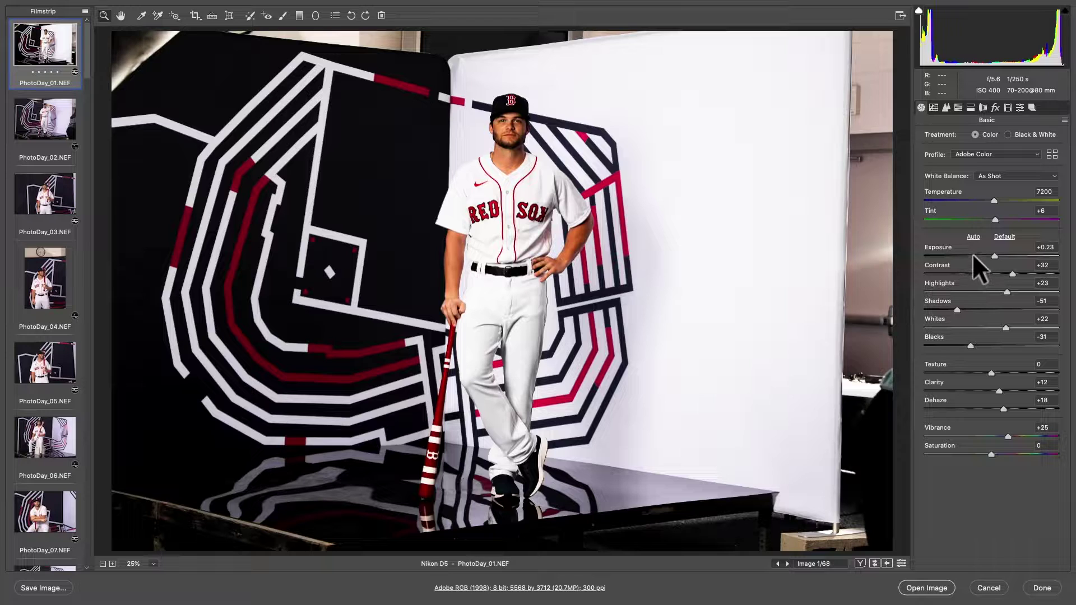
drag(863, 564, 876, 543)
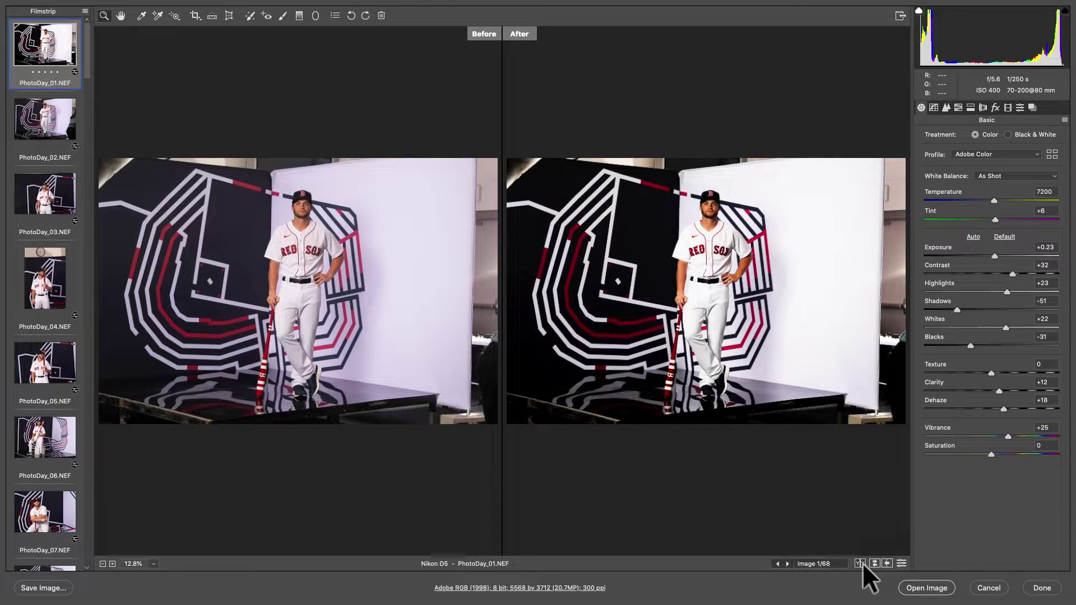
drag(862, 563, 873, 536)
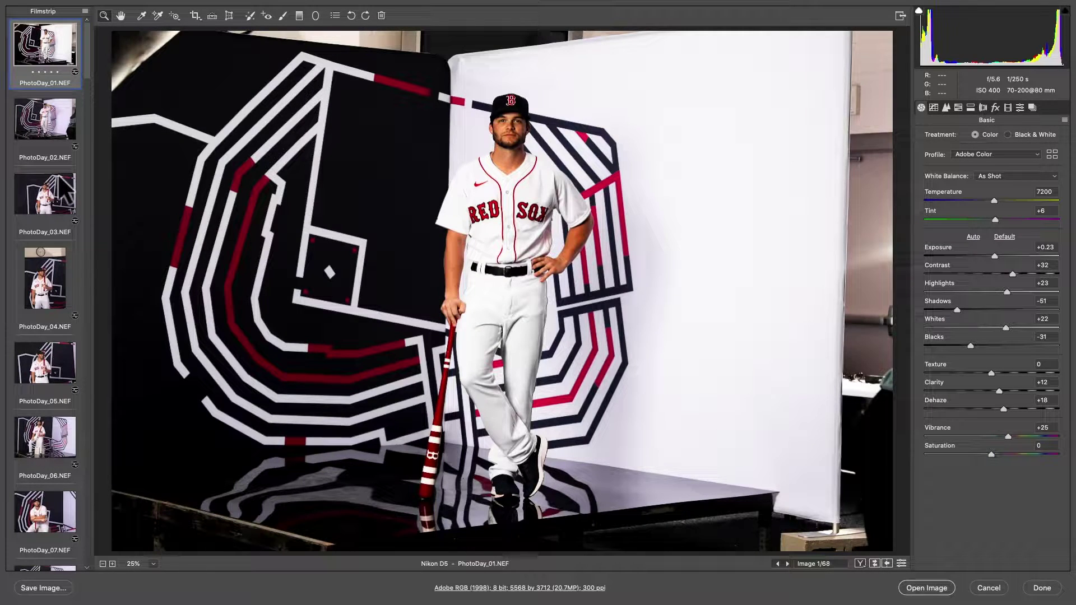
scroll(64, 191, down, 20)
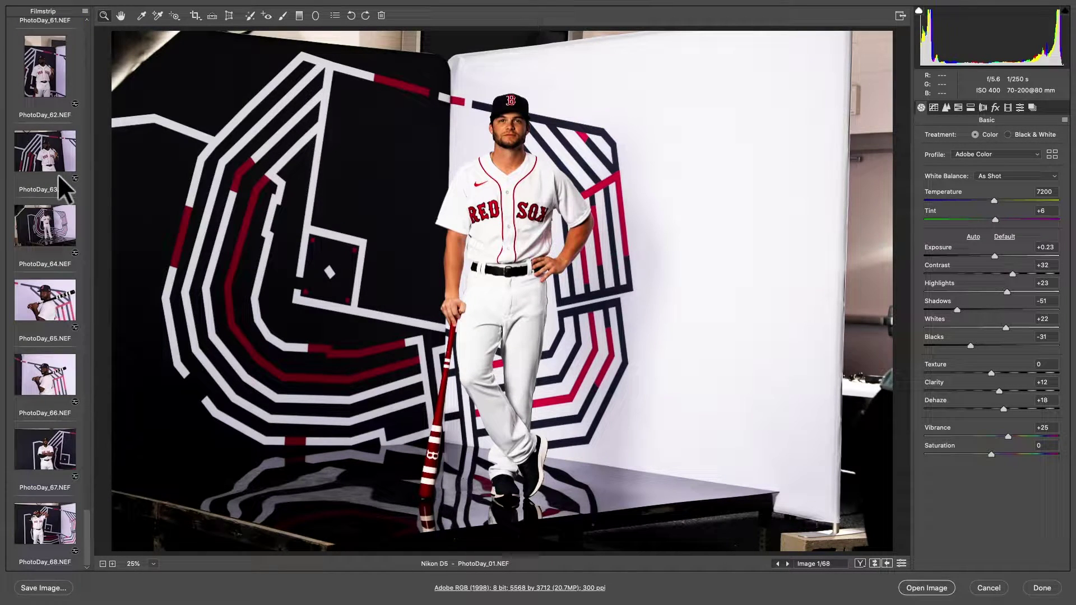
Select PhotoDay_01 through PhotoDay_68 and sync PhotoDay_01's settings to all of them.
key(shift)
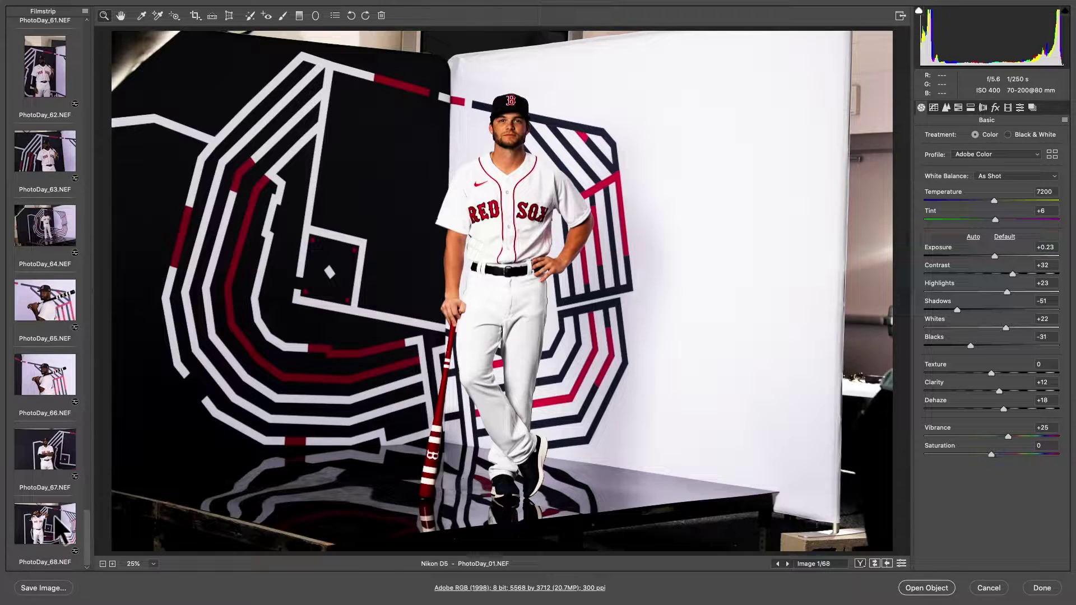
shift+click(55, 516)
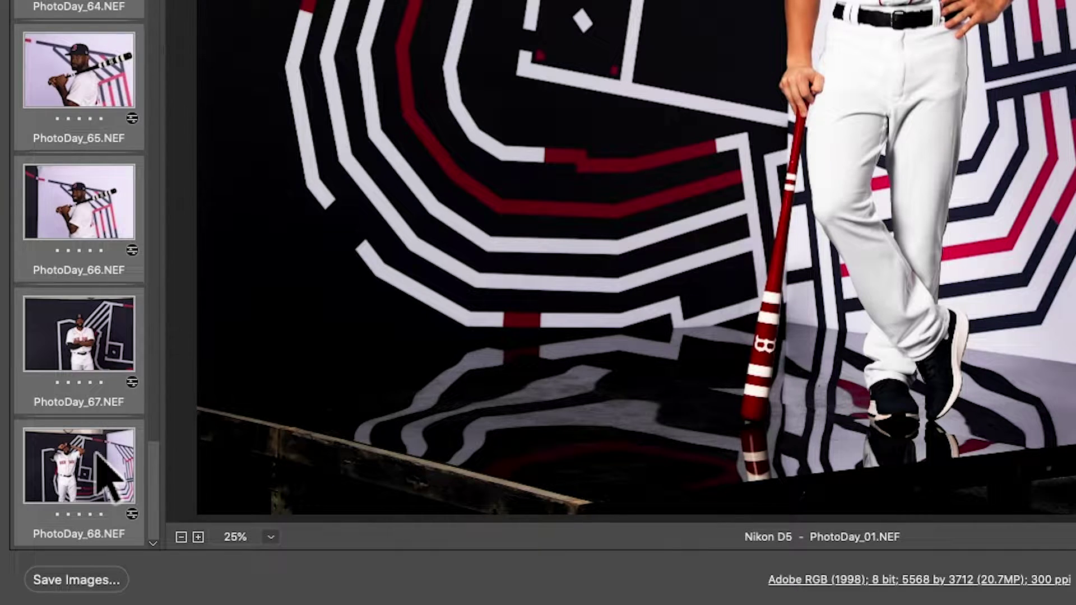
right_click(98, 451)
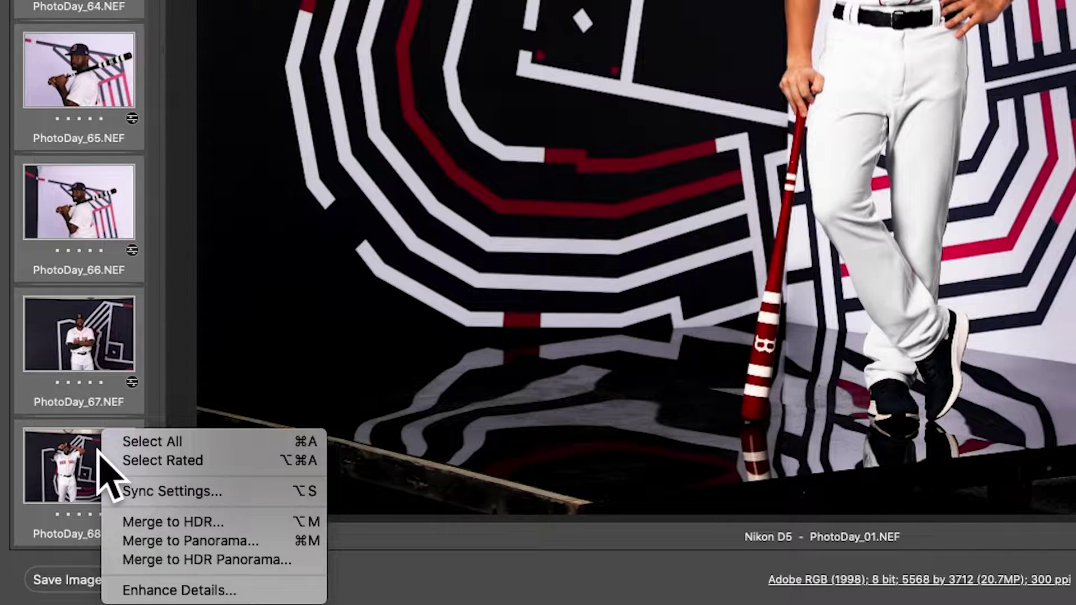
click(66, 465)
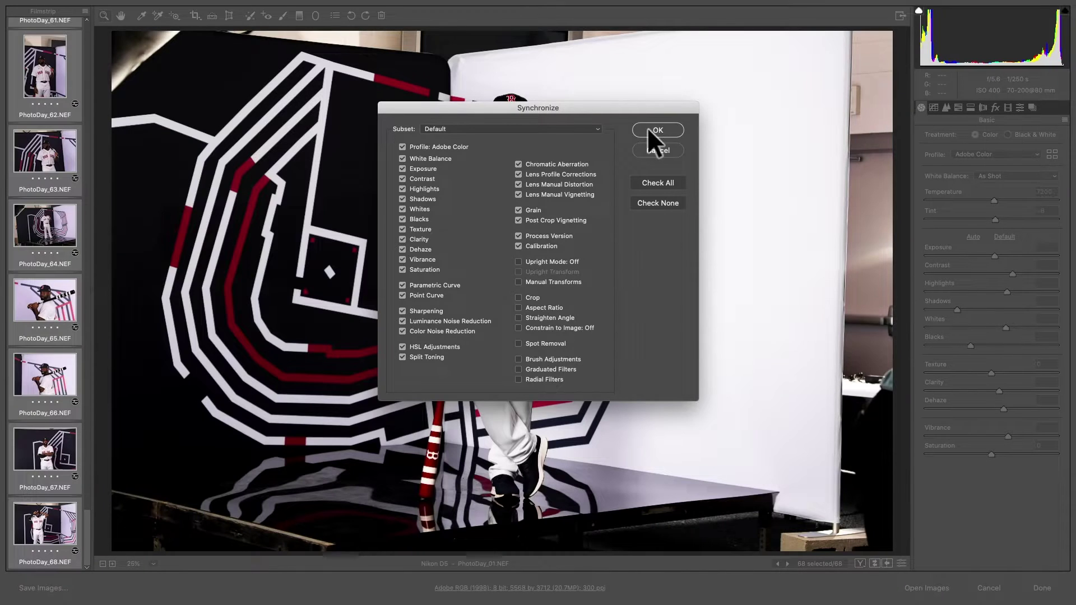
click(748, 84)
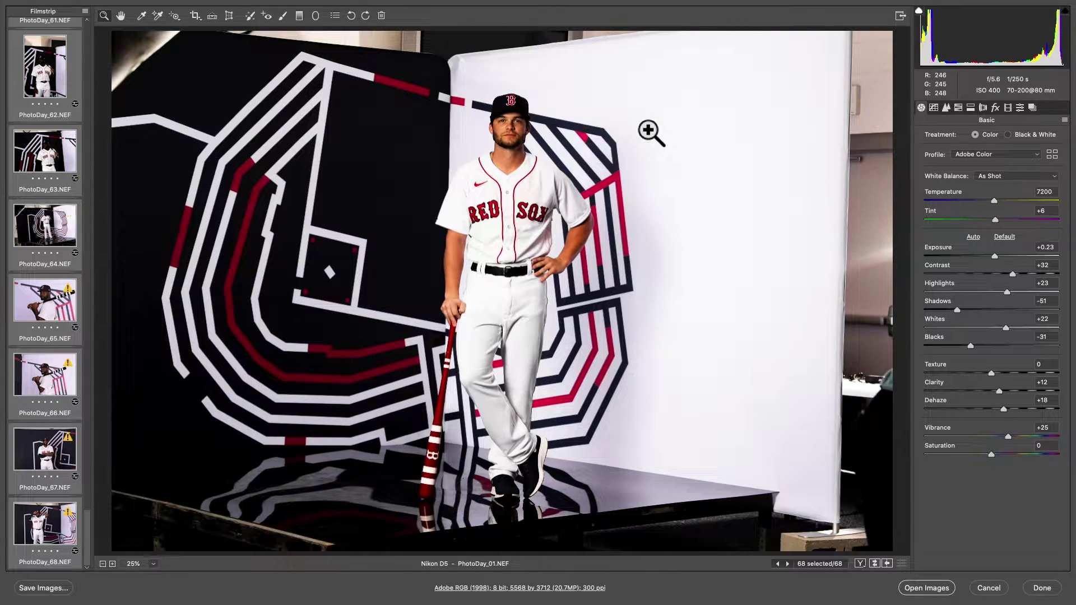
Check PhotoDay_19's synced look, then select all 68 frames and bring up Save Images options.
scroll(78, 187, up, 5)
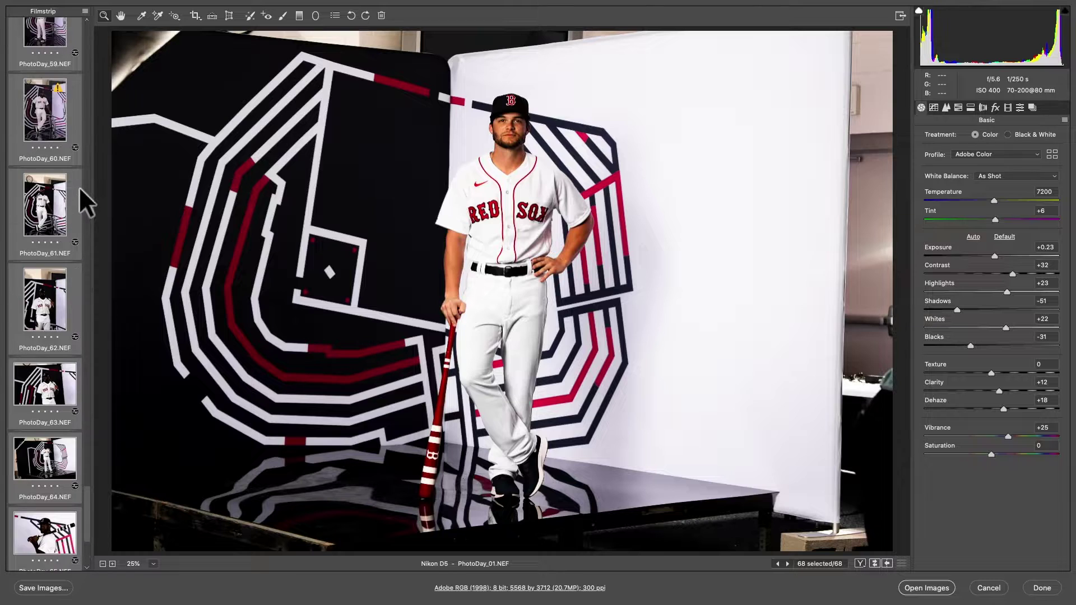
scroll(78, 186, up, 7)
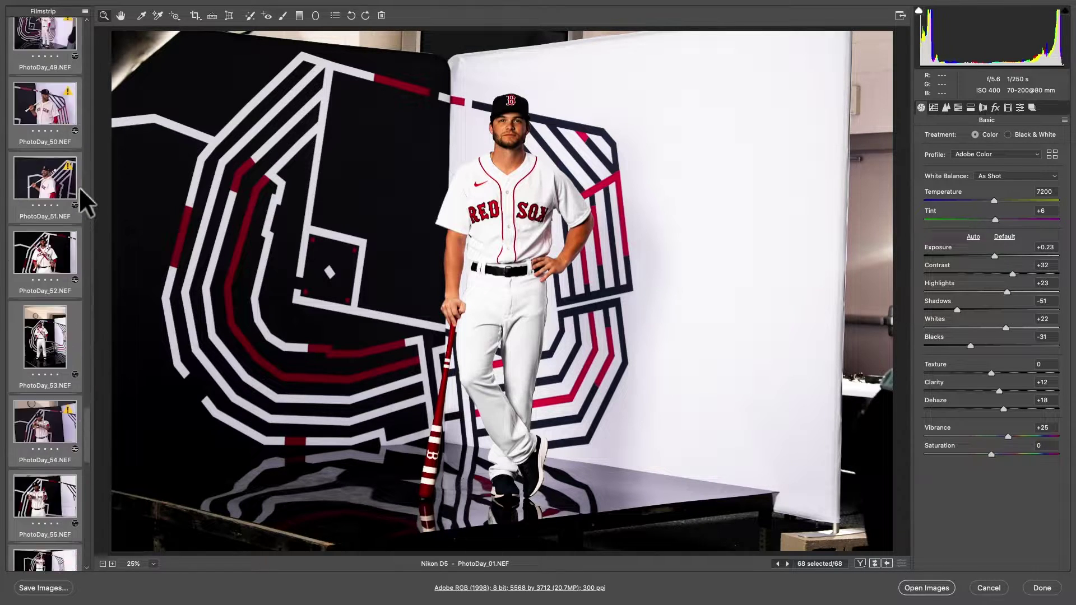
scroll(79, 186, up, 18)
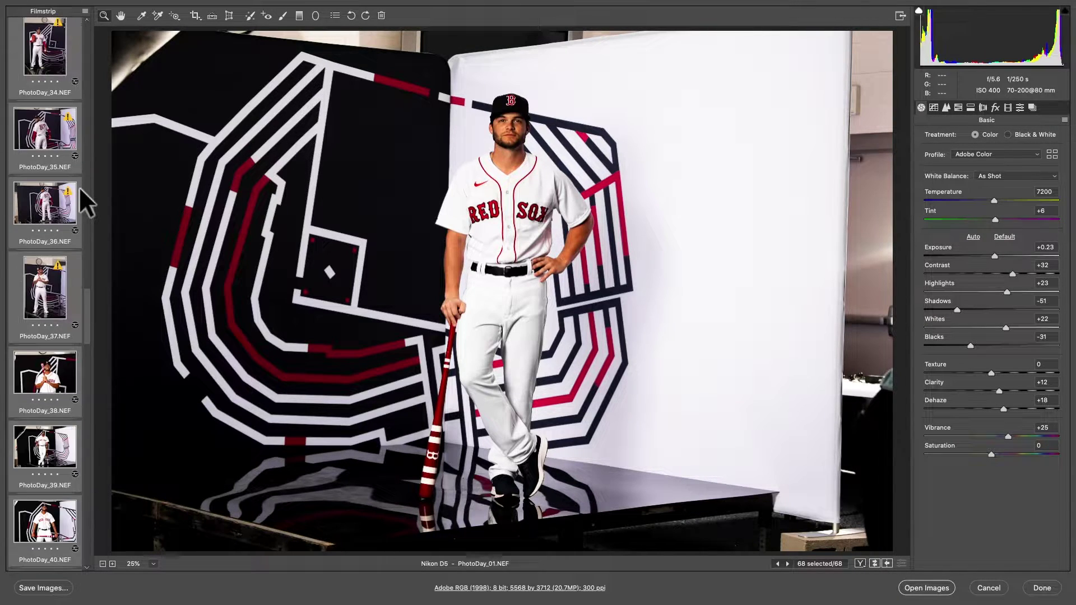
scroll(78, 186, up, 8)
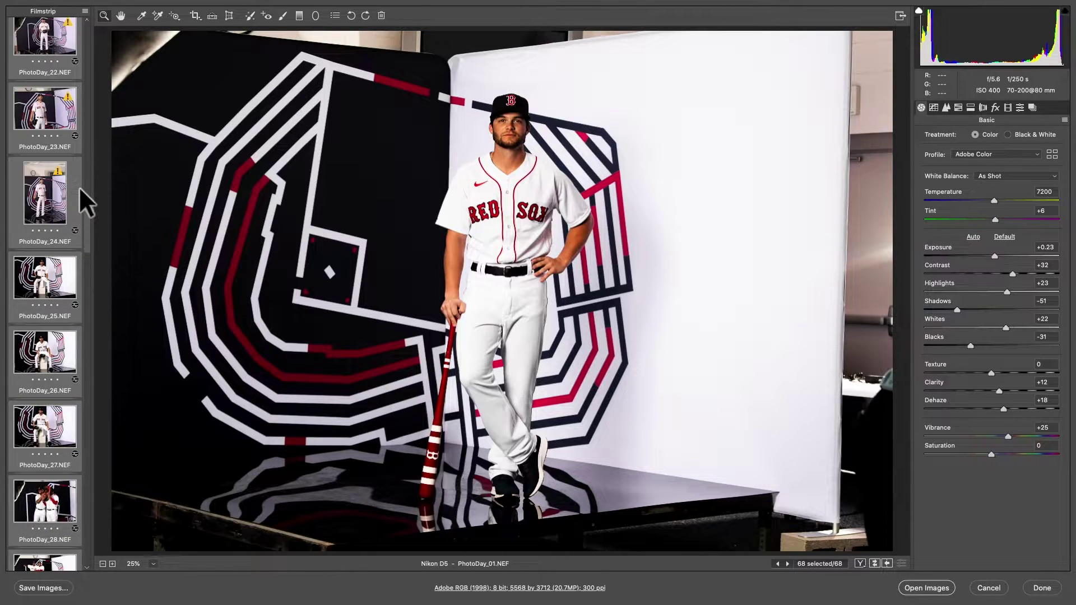
scroll(78, 187, up, 5)
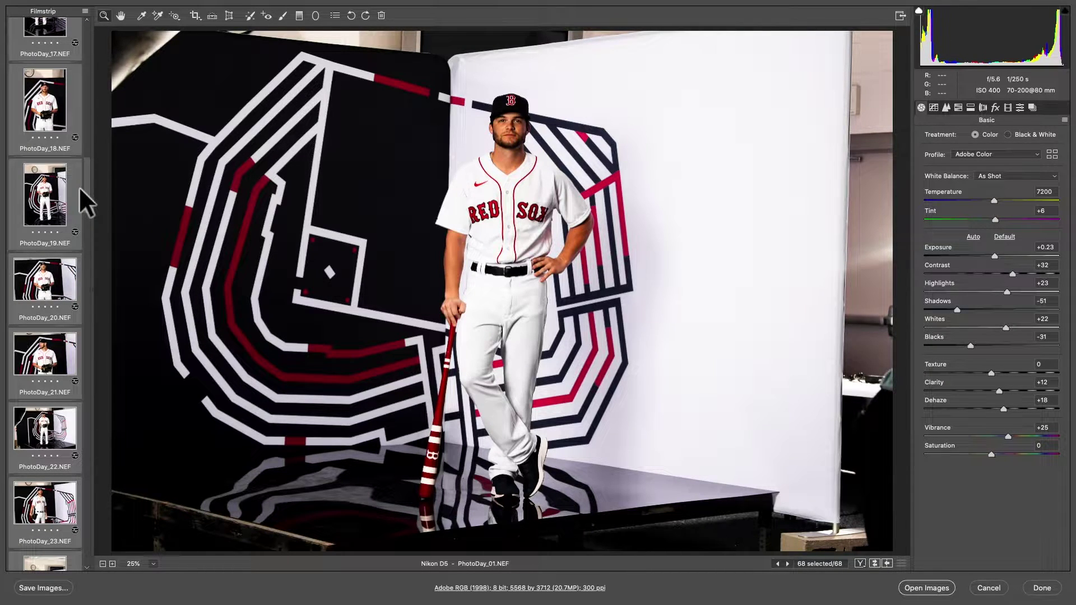
click(79, 187)
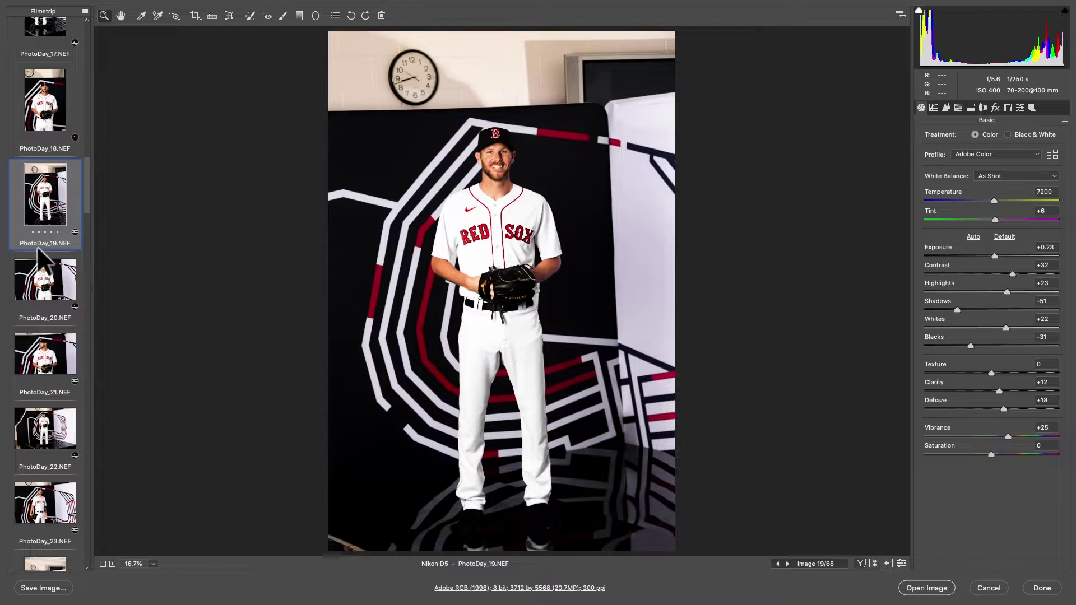
scroll(38, 249, down, 10)
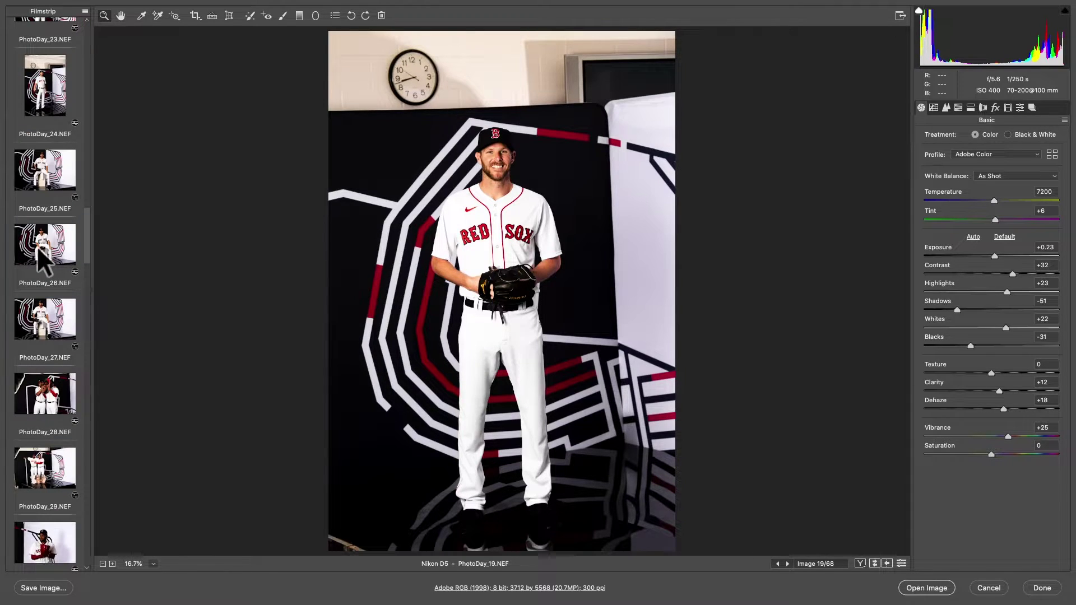
scroll(38, 249, down, 4)
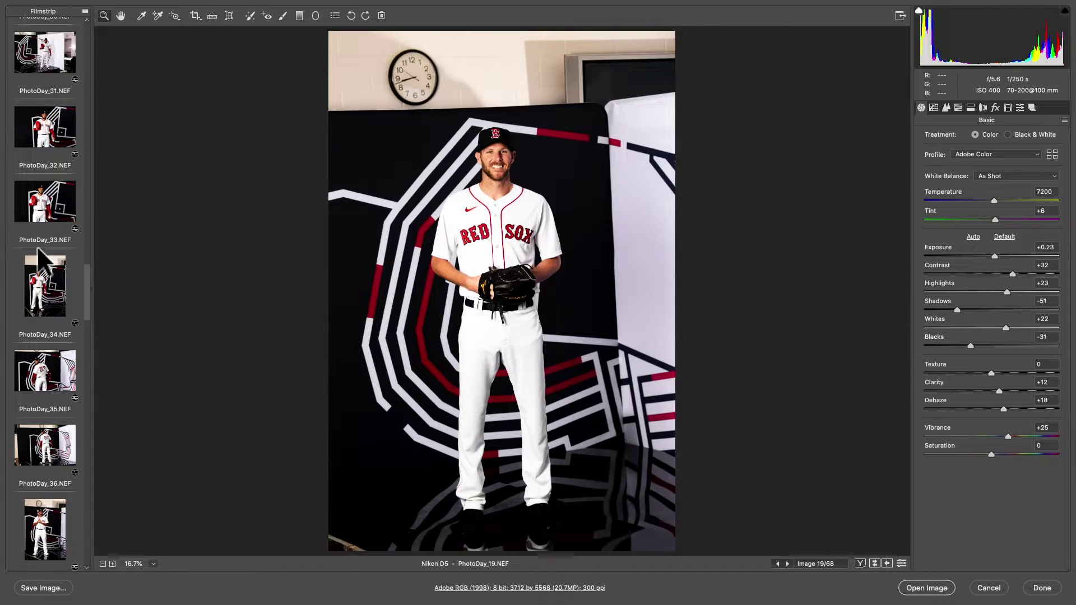
key(super+a)
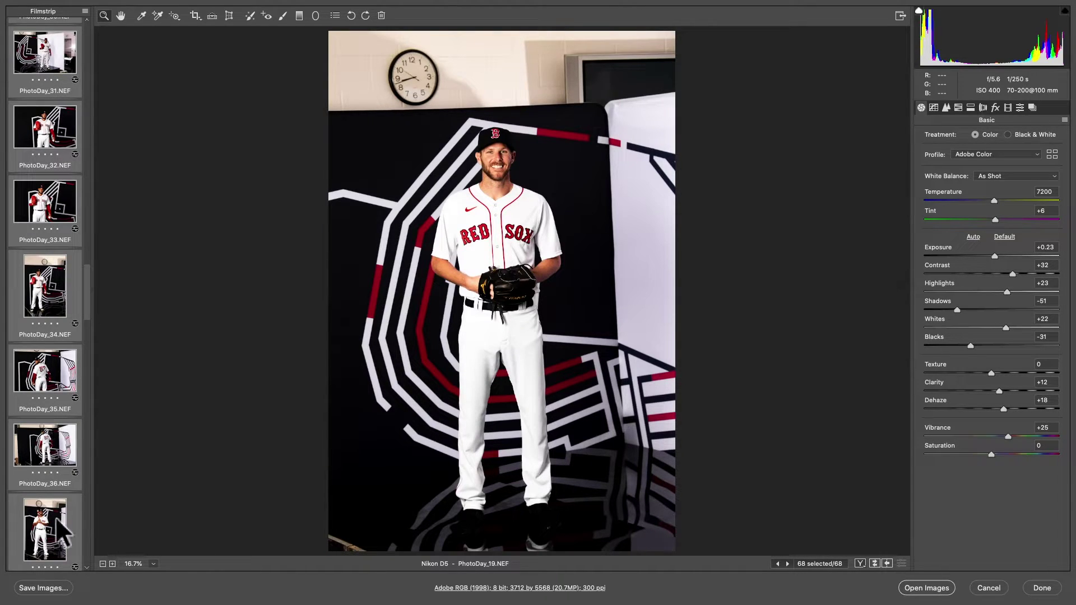
click(44, 588)
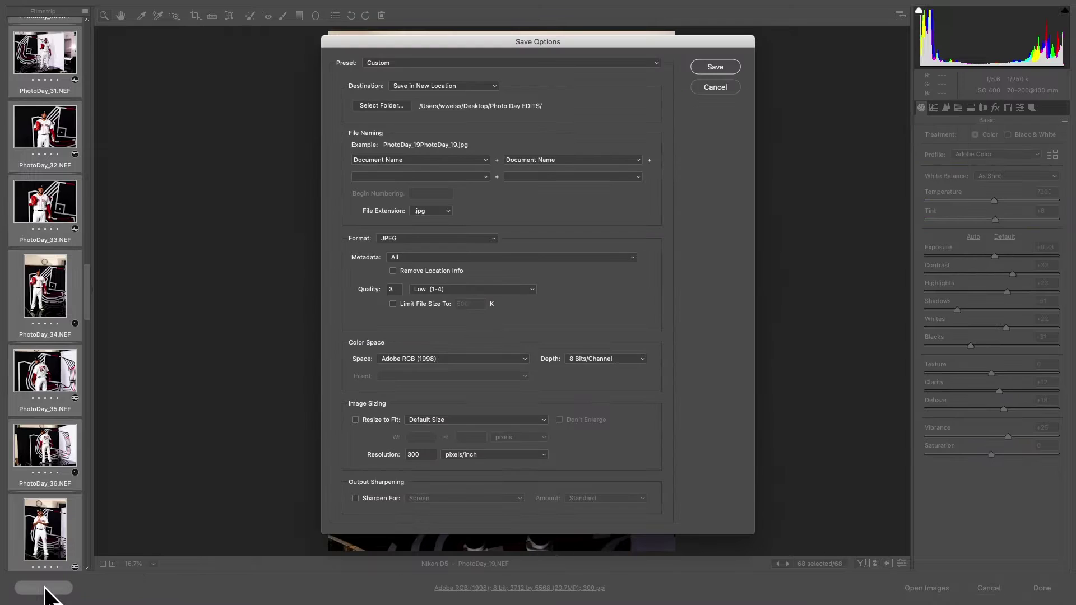
Save all 68 frames as JPEGs into Desktop > Photo Day EDITS and finish with Done.
click(392, 104)
click(393, 216)
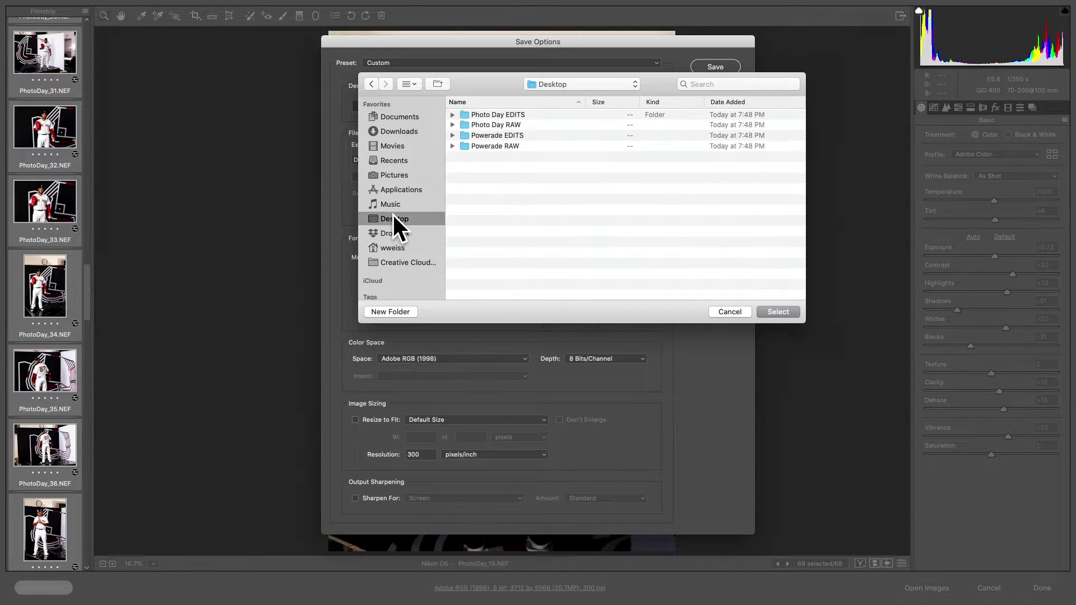
click(515, 115)
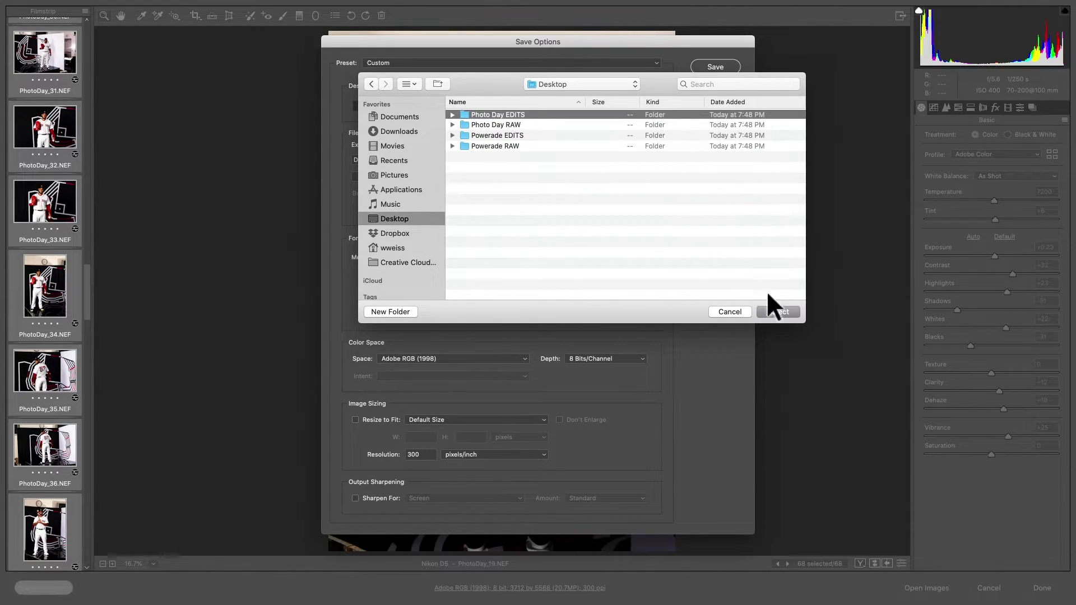
click(778, 311)
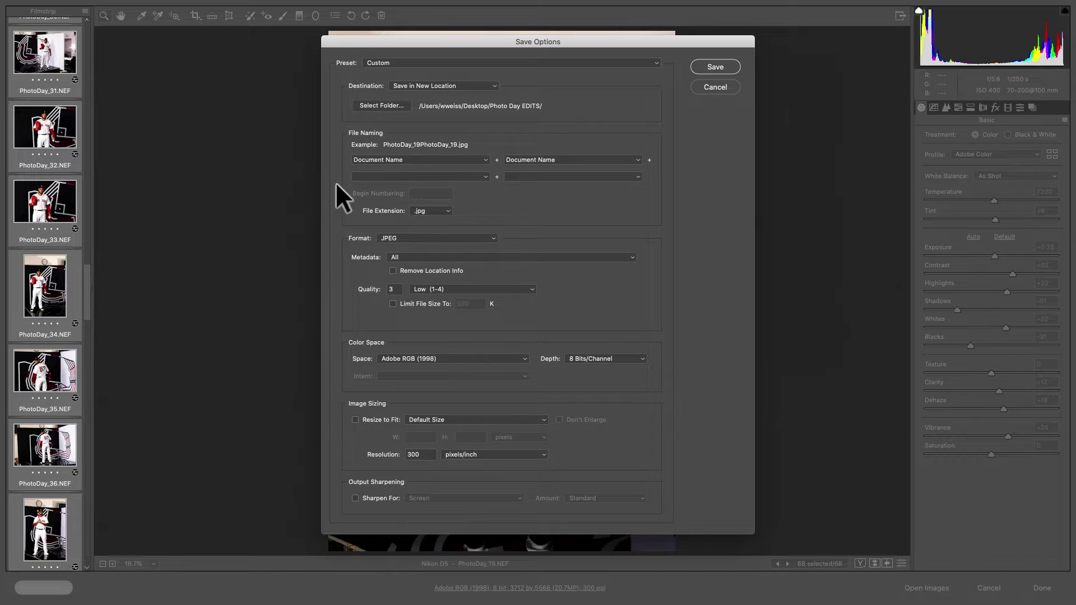
click(718, 66)
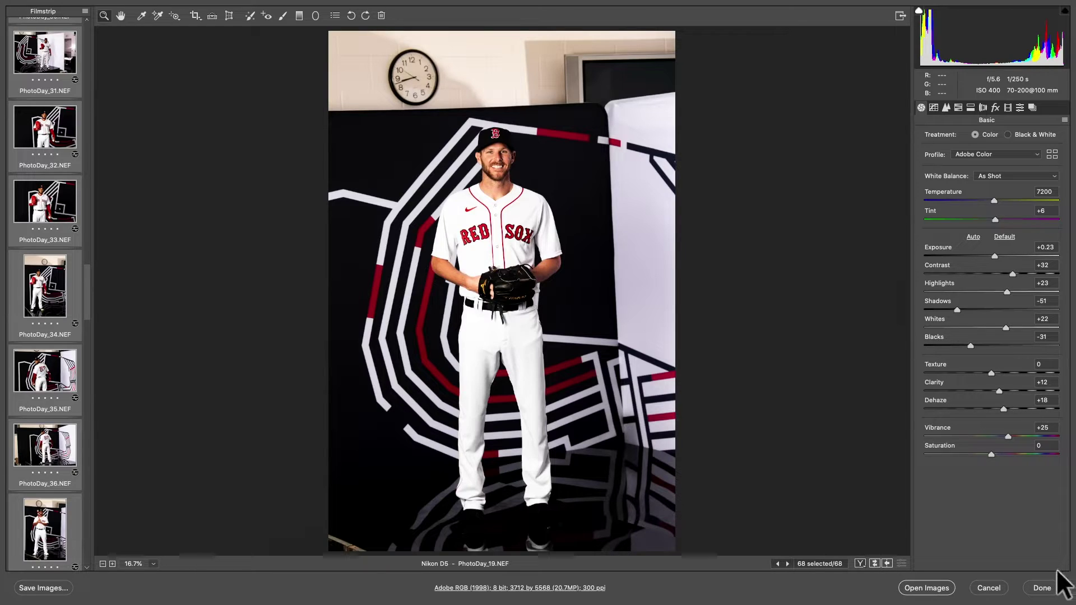
click(1050, 587)
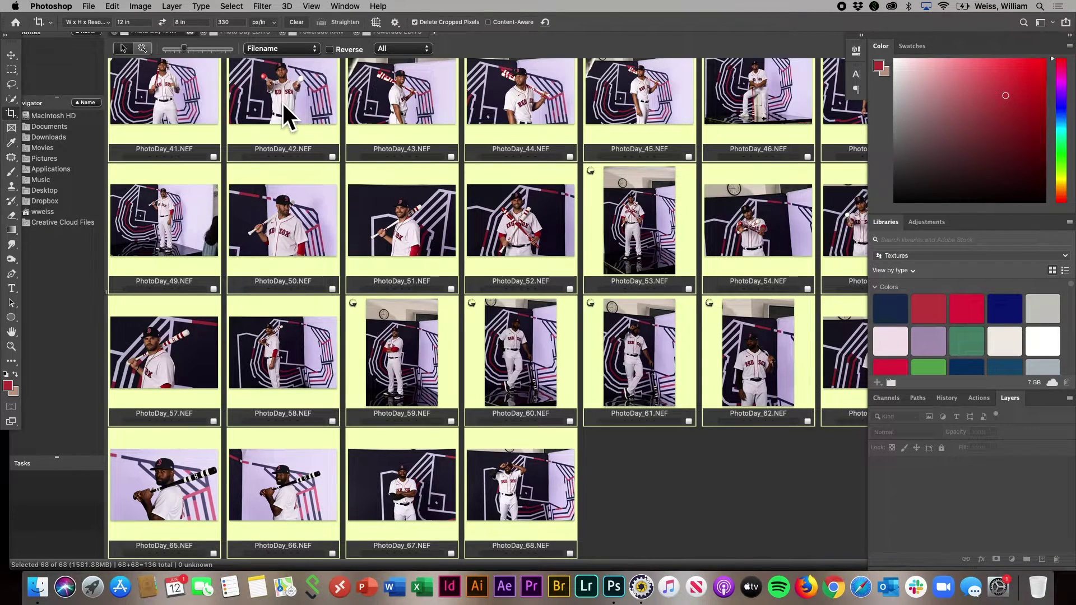
Preview the exported JPEGs from PhotoDay_03 onward in Photo Day EDITS, then move to Powerade RAW.
click(219, 26)
click(240, 31)
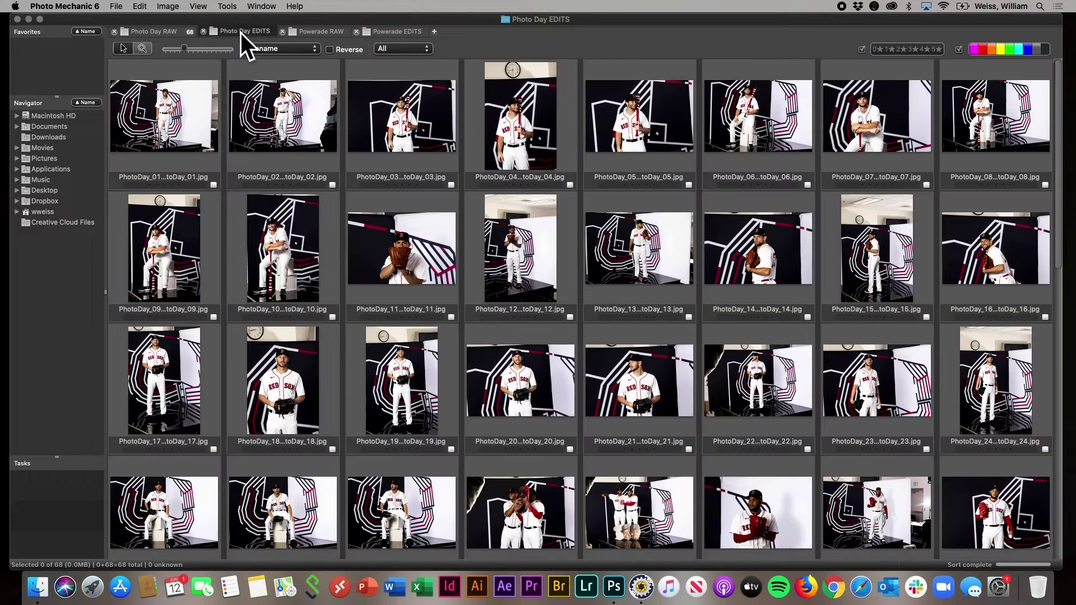
double_click(382, 124)
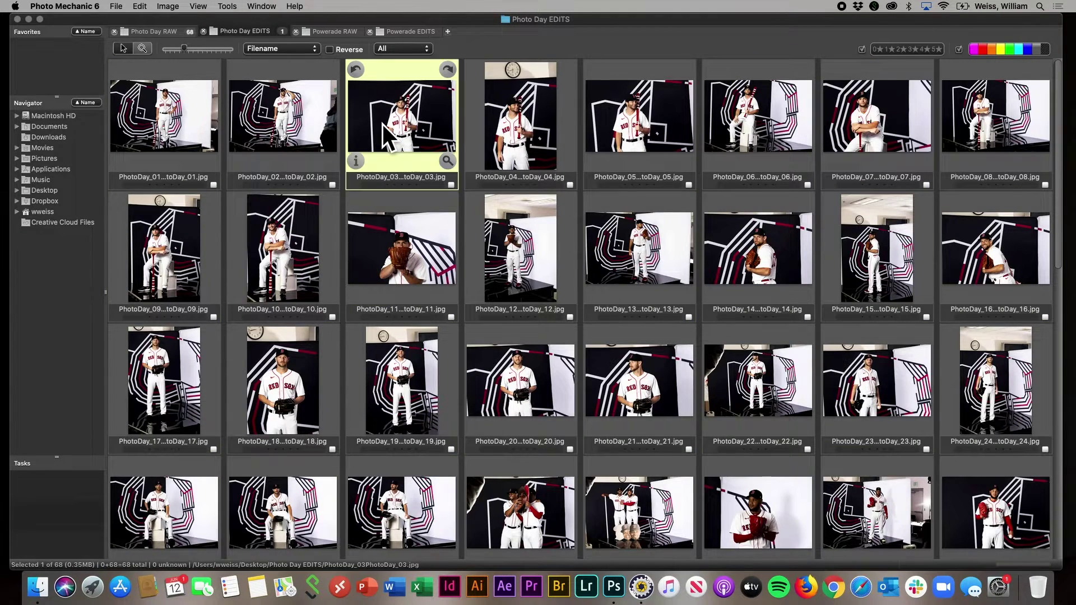
drag(397, 109, 449, 70)
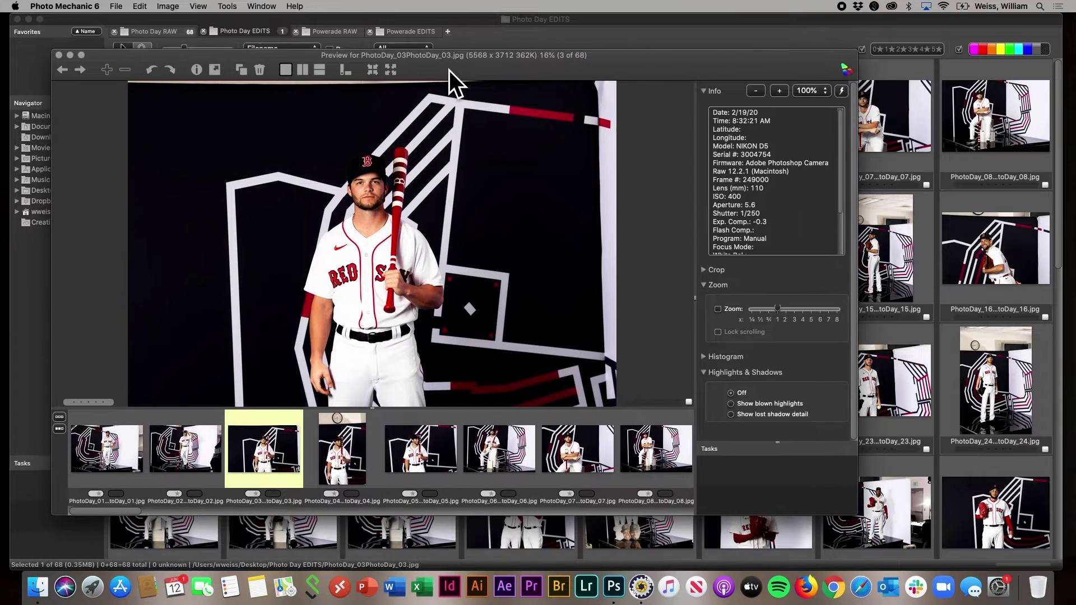
key(Right)
key(Right)
key(Right)
key(Right)
key(Right)
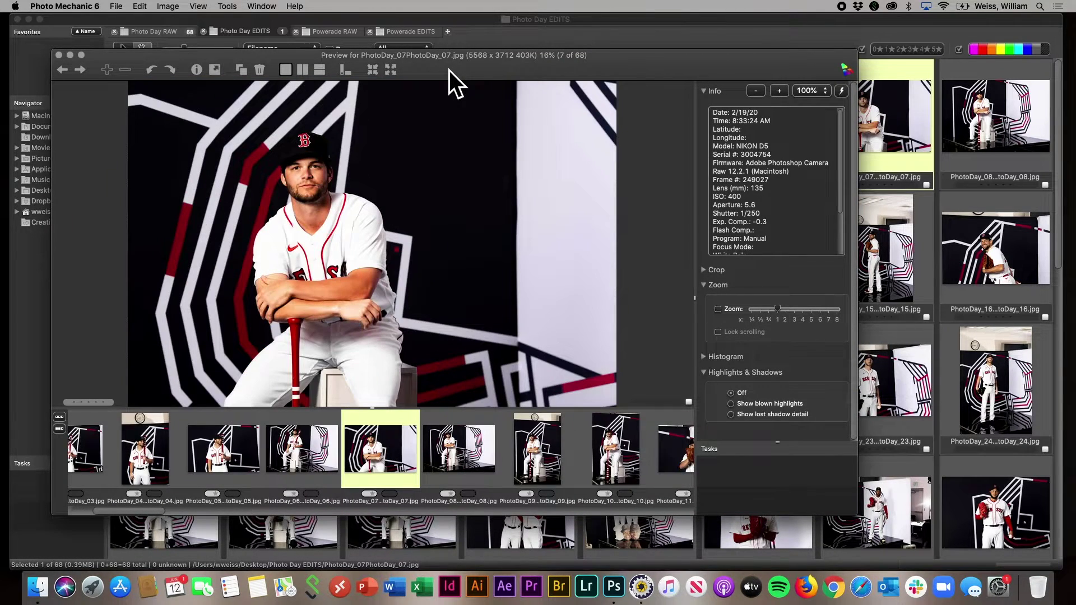
key(Right)
key(Right)
key(Right)
key(Right)
key(Right)
key(Right)
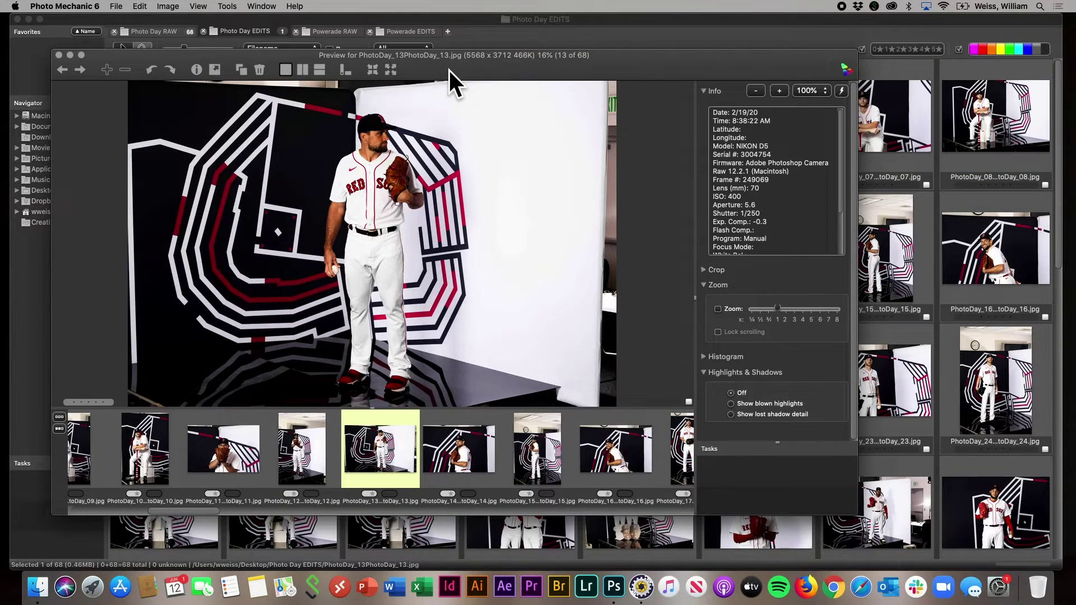
key(Right)
key(Right)
key(Right)
key(Right)
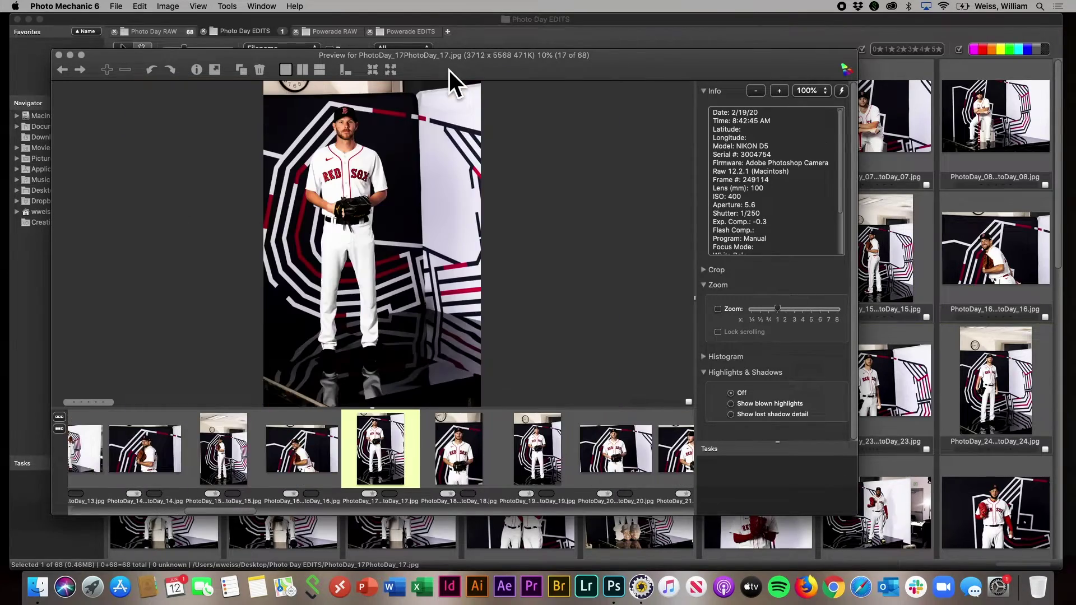
key(Escape)
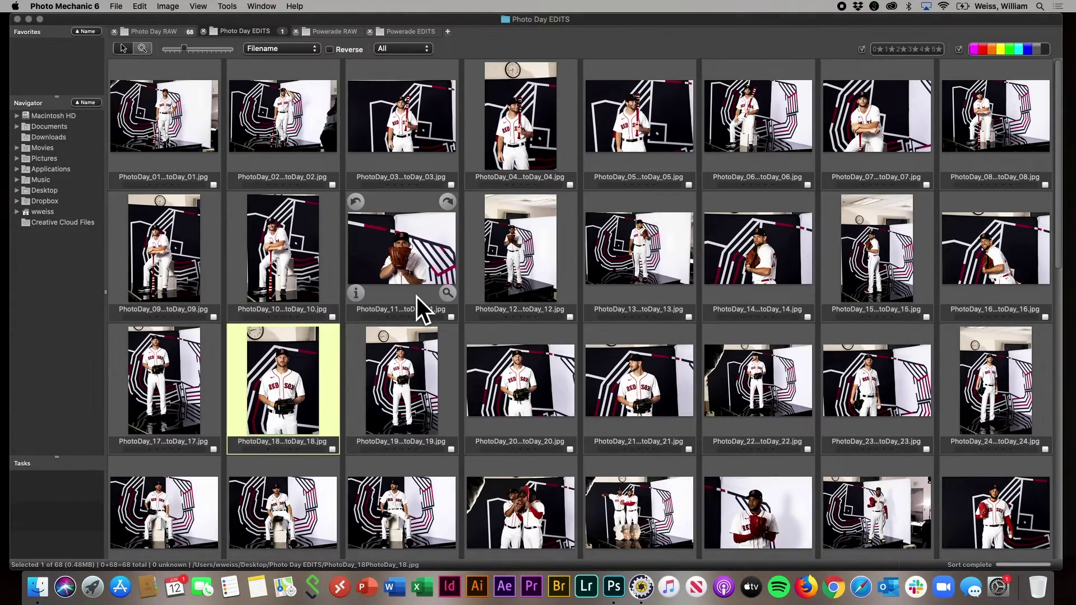
scroll(416, 297, down, 5)
scroll(416, 297, up, 5)
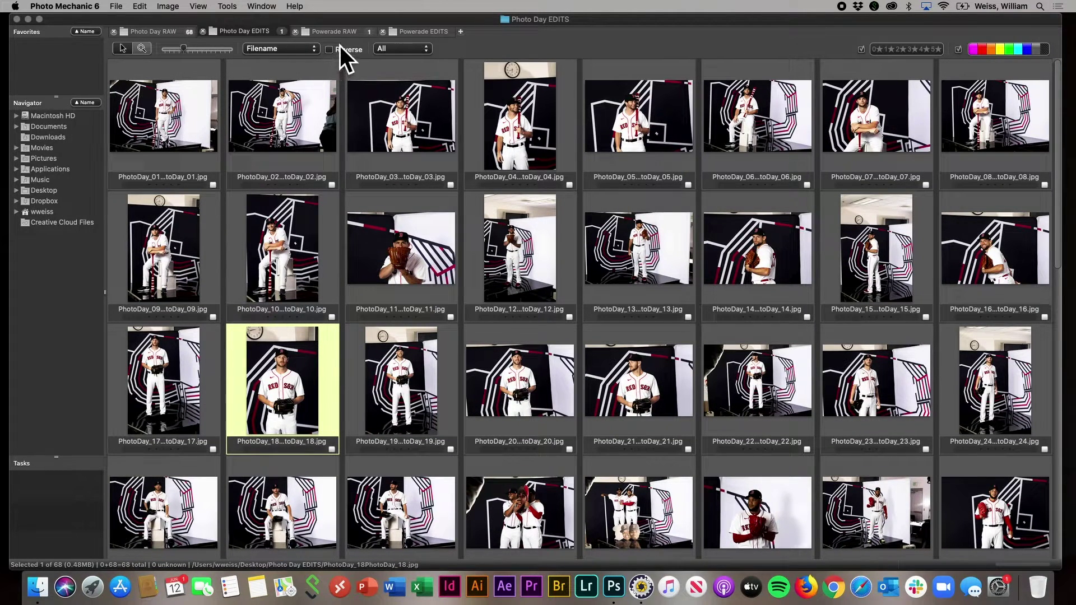
click(353, 32)
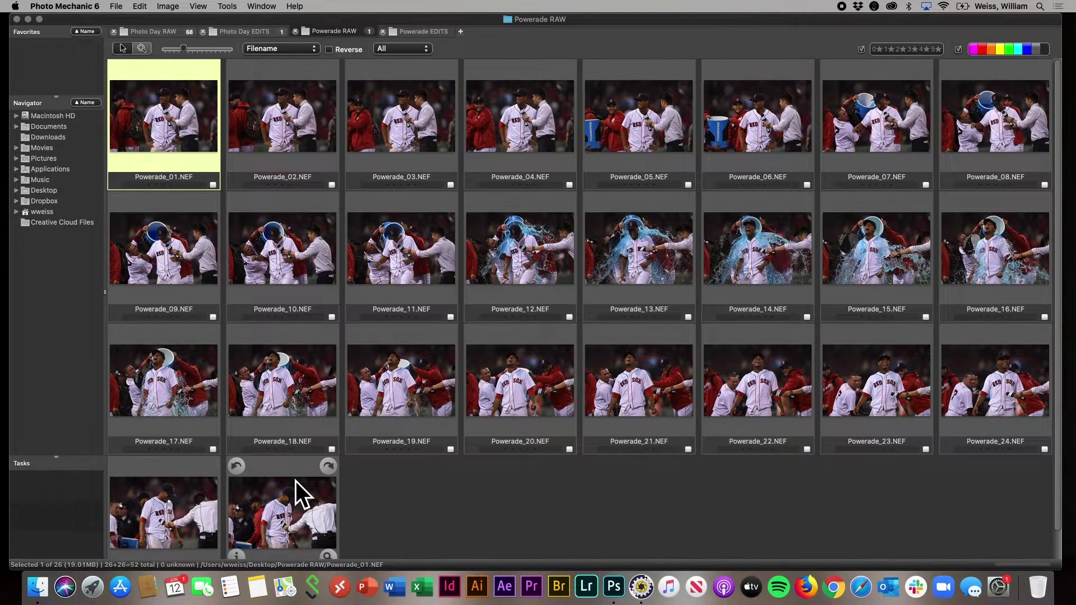
Select all 26 Powerade NEFs and drag them onto Photoshop to open in Camera Raw.
key(super+a)
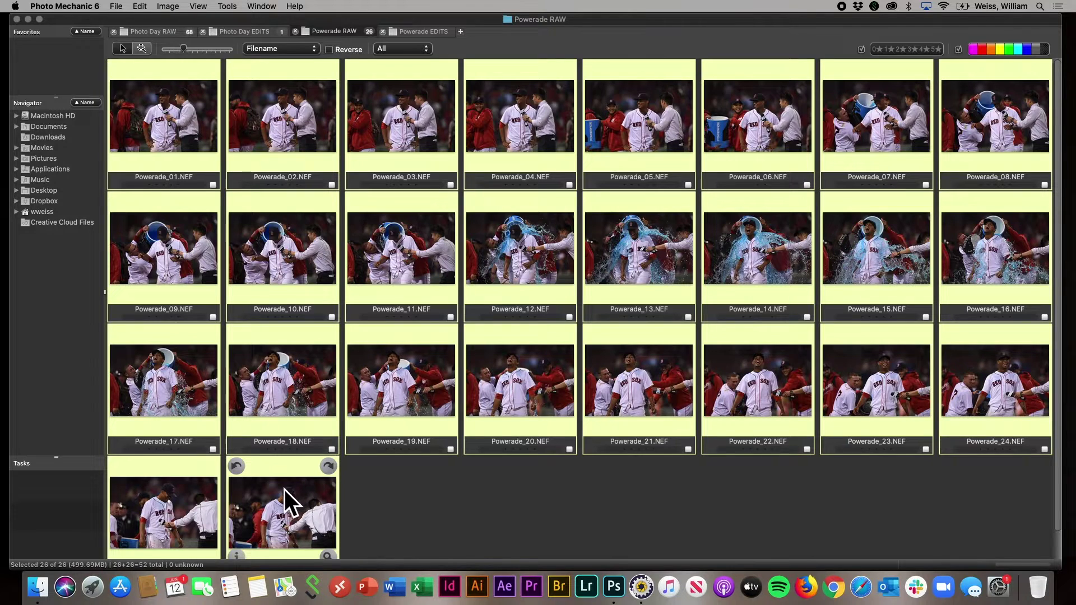
drag(272, 499, 617, 594)
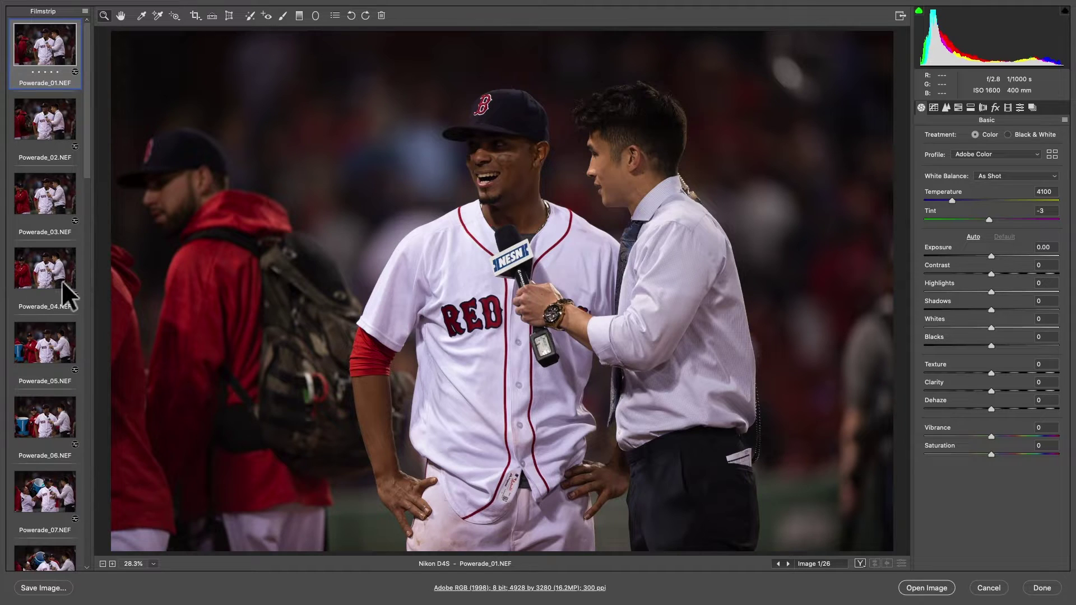
Set Clarity +11, Dehaze +10, Blacks -18, Contrast +18, Highlights -17, Shadows +31, Vibrance +15.
drag(950, 387, 964, 404)
drag(992, 345, 979, 345)
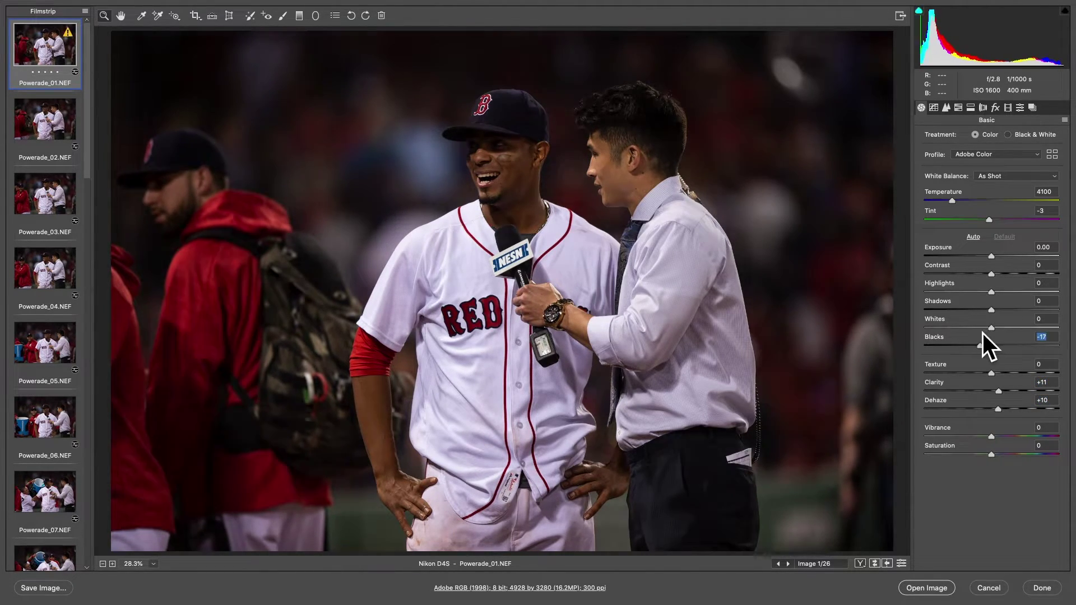
drag(968, 273, 966, 250)
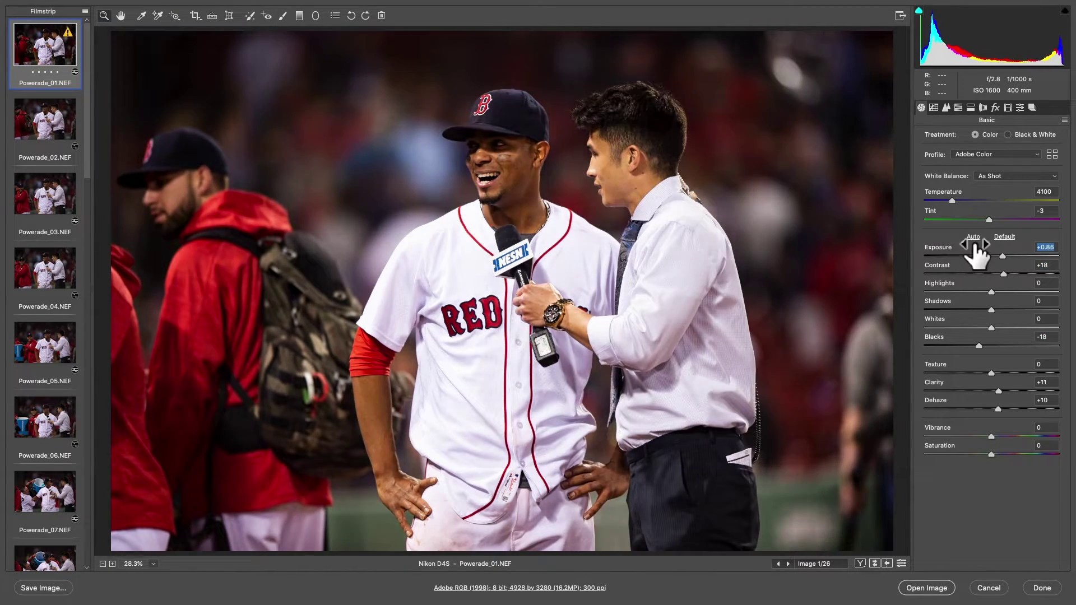
drag(975, 292, 985, 312)
drag(975, 438, 981, 438)
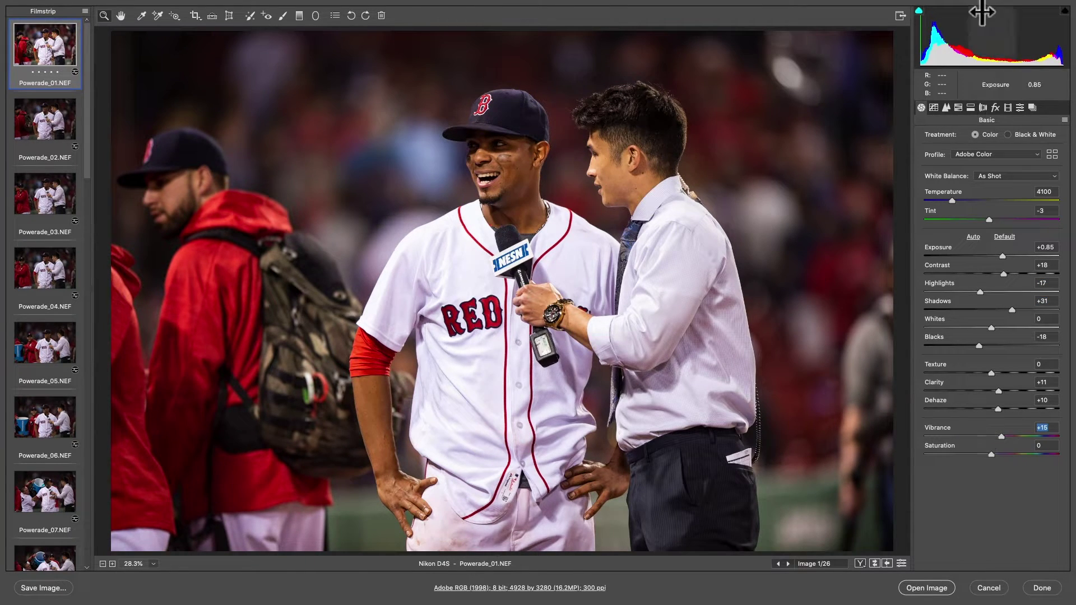
Desaturate Purples to -58, then deepen Blacks to -29 and lift Shadows to +46.
click(958, 107)
drag(978, 291, 957, 312)
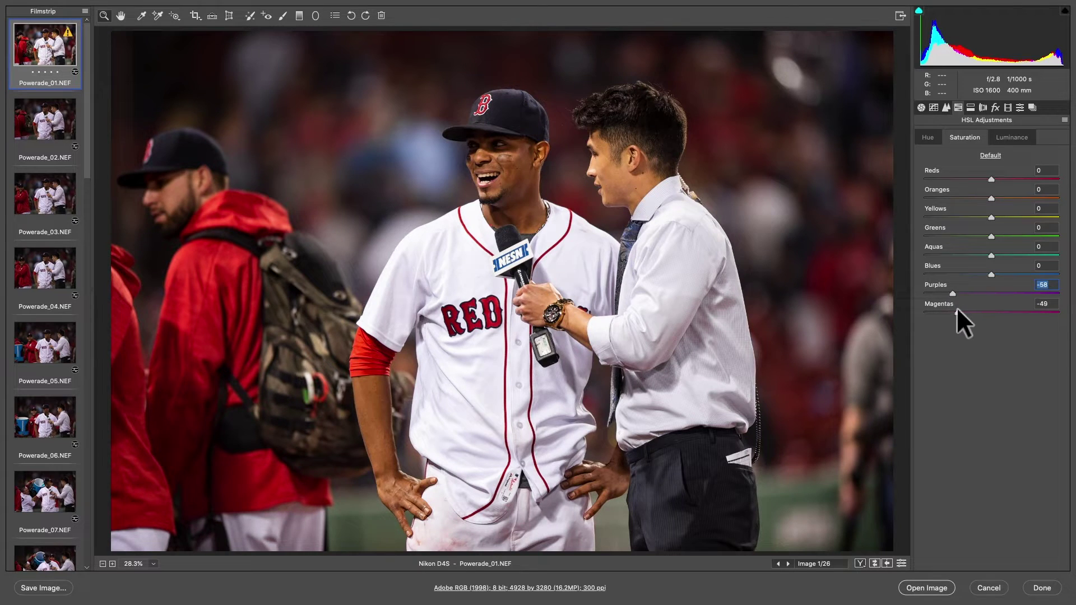
click(921, 107)
drag(942, 343, 932, 344)
click(947, 297)
drag(947, 297, 964, 298)
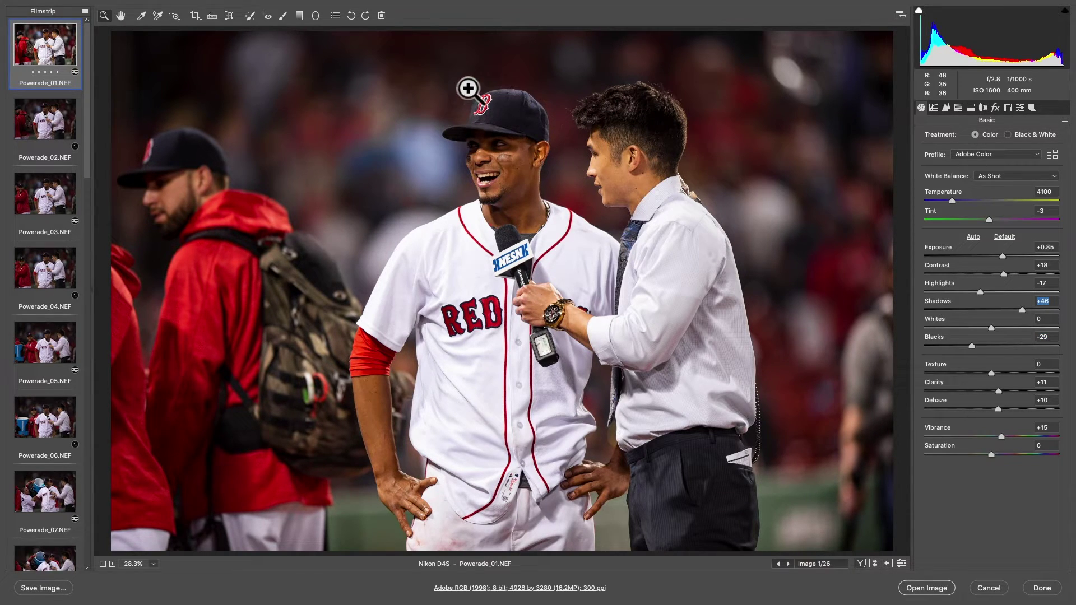
scroll(45, 185, down, 10)
scroll(46, 180, down, 2)
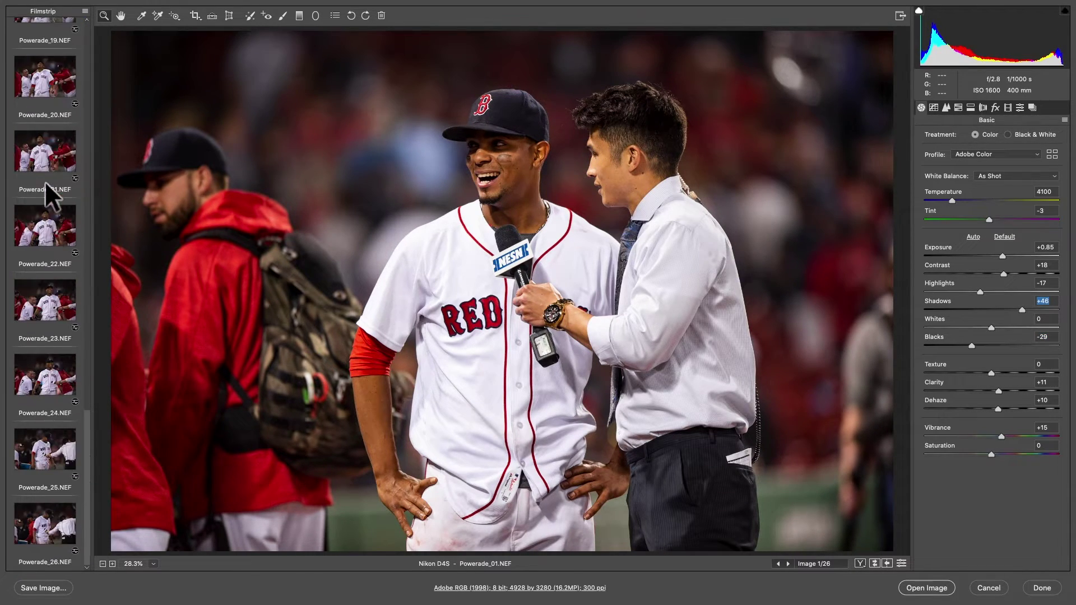
shift+click(43, 530)
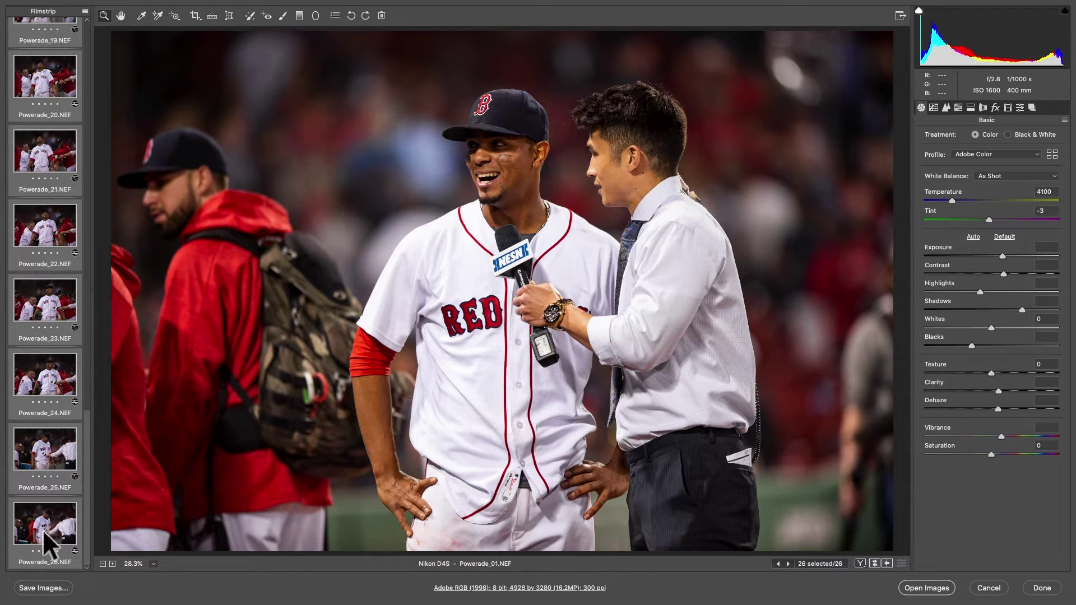
Synchronize Powerade_01's edits across all 26 photos and check the result on Powerade_14.
key(alt+s)
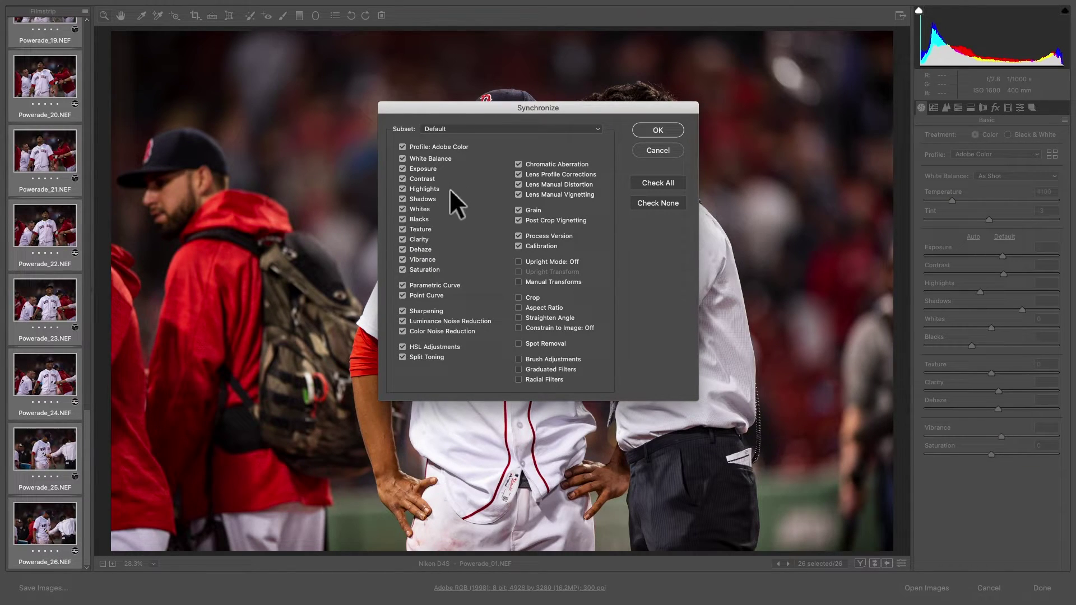
click(672, 126)
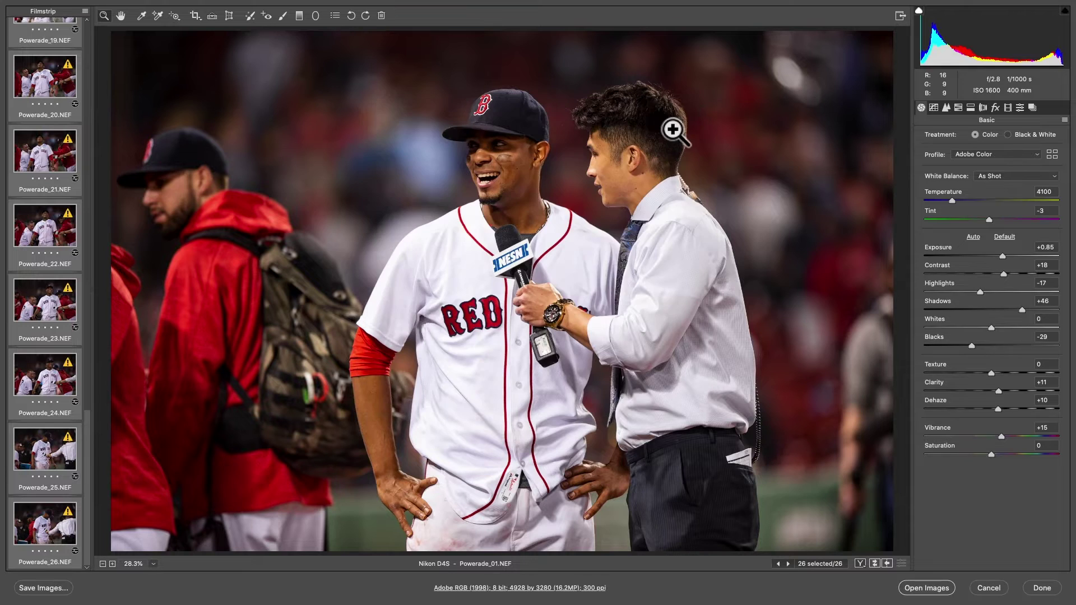
scroll(72, 96, up, 4)
scroll(71, 97, up, 3)
click(72, 96)
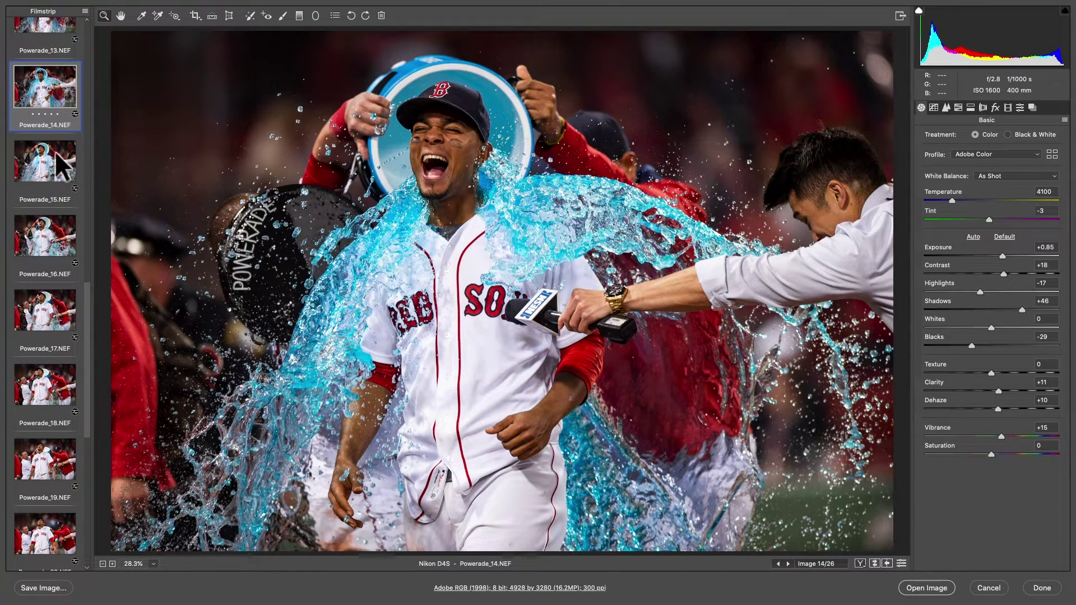
Reselect all 26 Powerade photos and bring up the JPEG Save Options.
scroll(56, 152, up, 3)
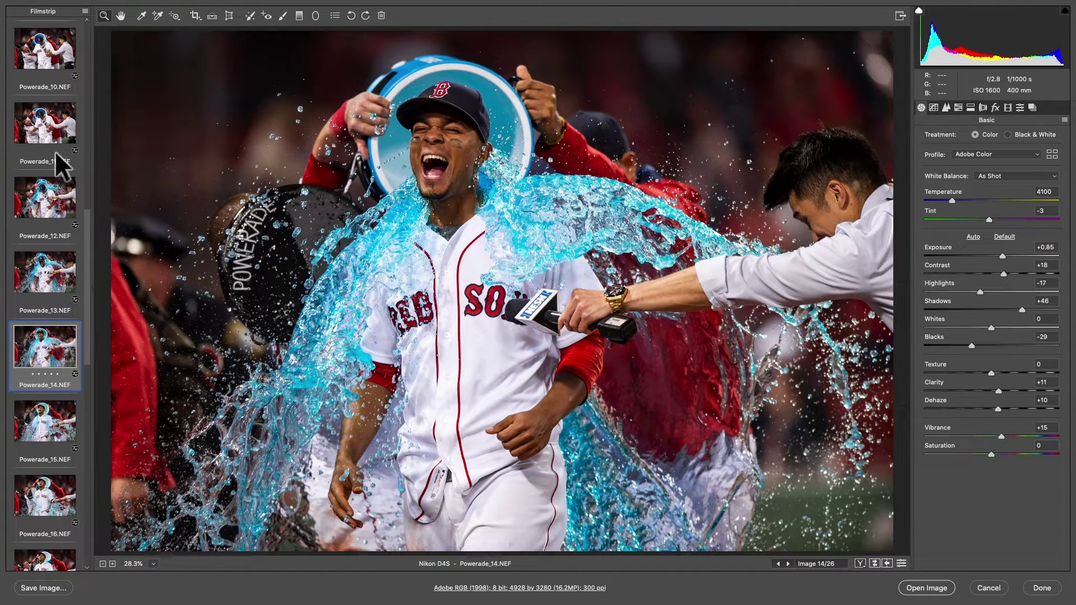
key(super+a)
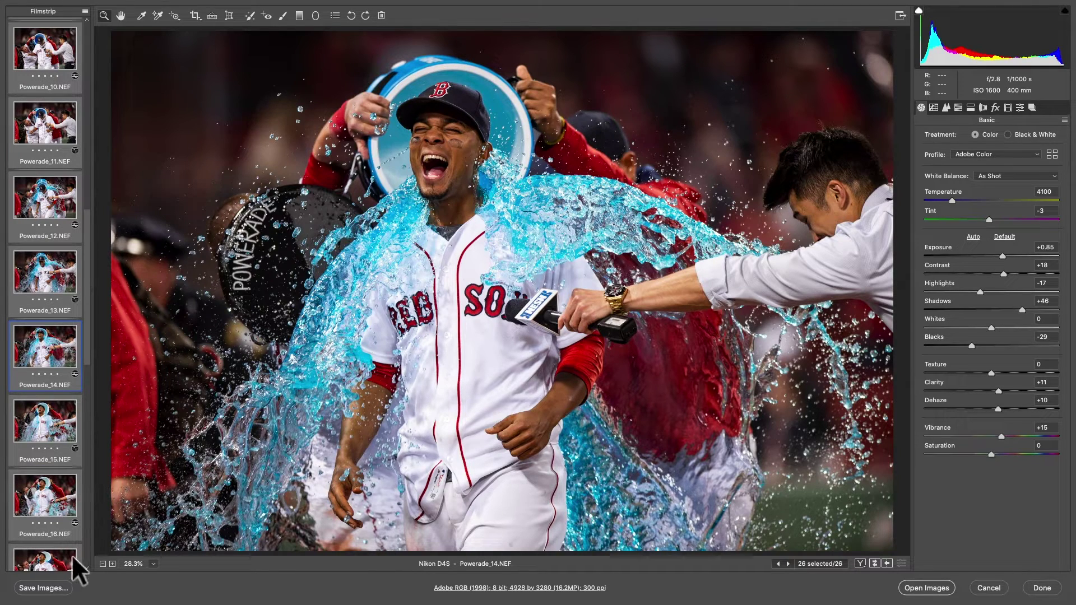
click(62, 587)
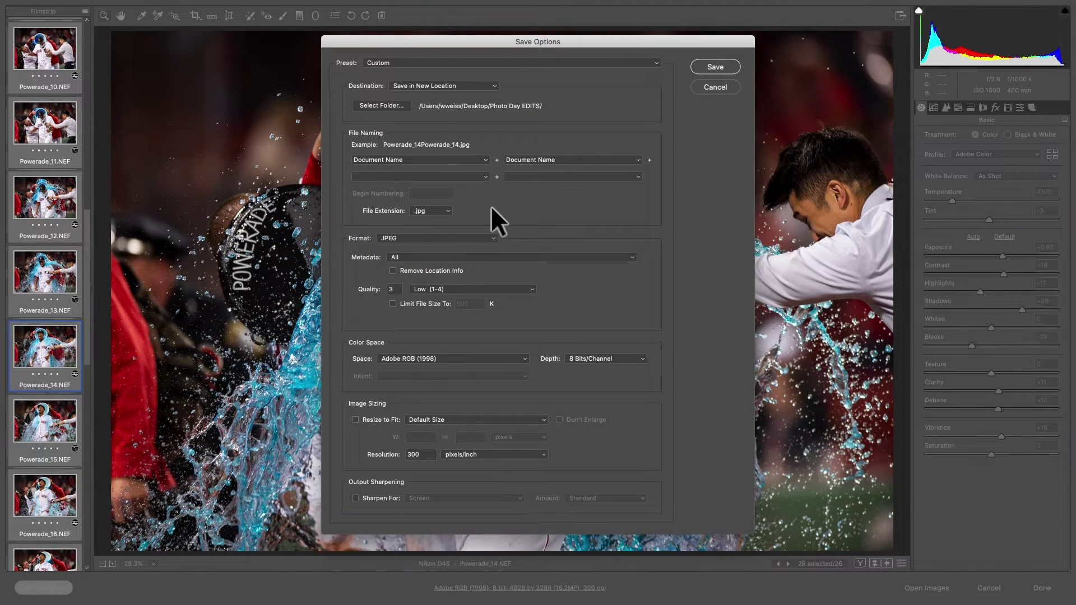
Set the save destination to Desktop > Powerade EDITS and save all 26 photos as JPEGs.
click(402, 105)
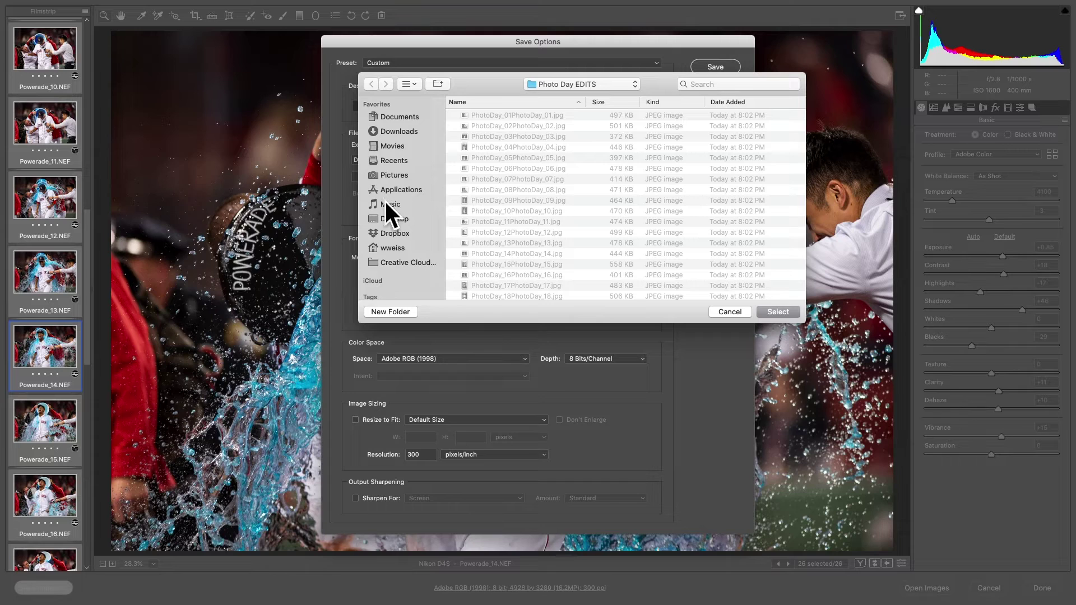
click(383, 216)
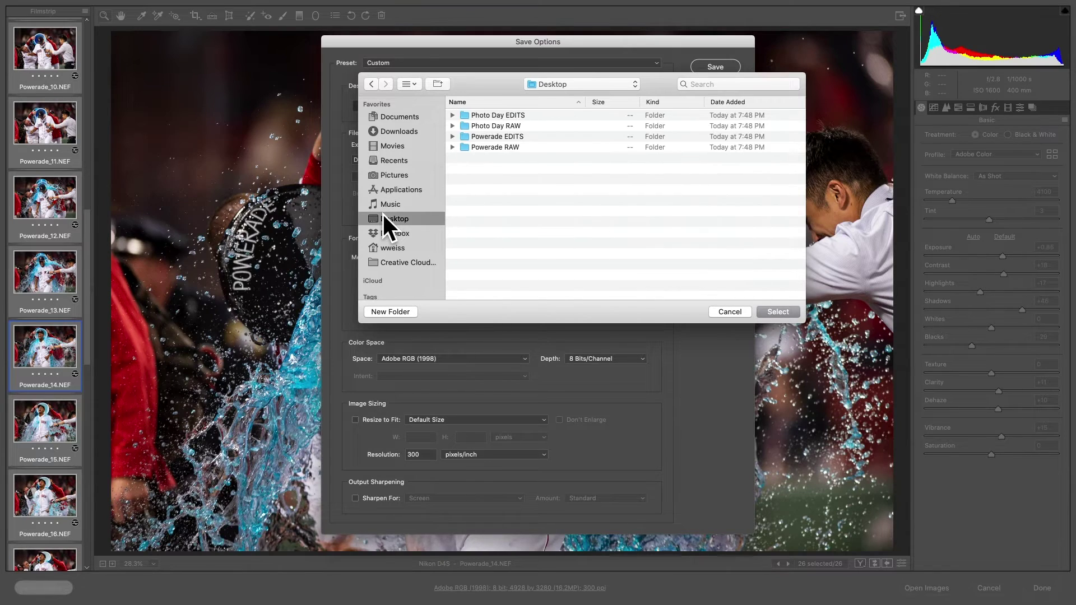
click(499, 137)
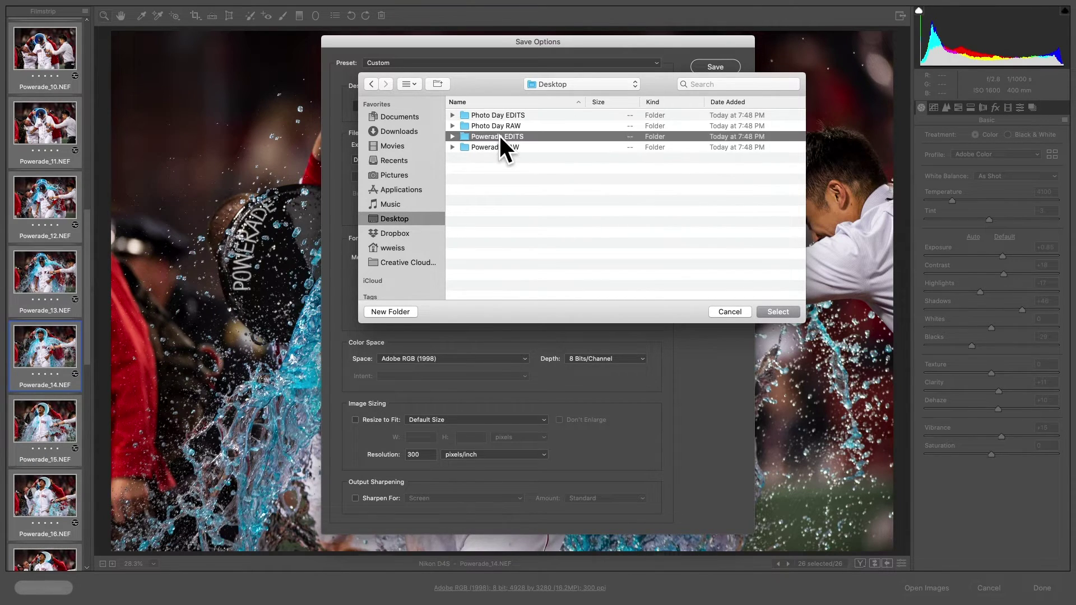
click(778, 312)
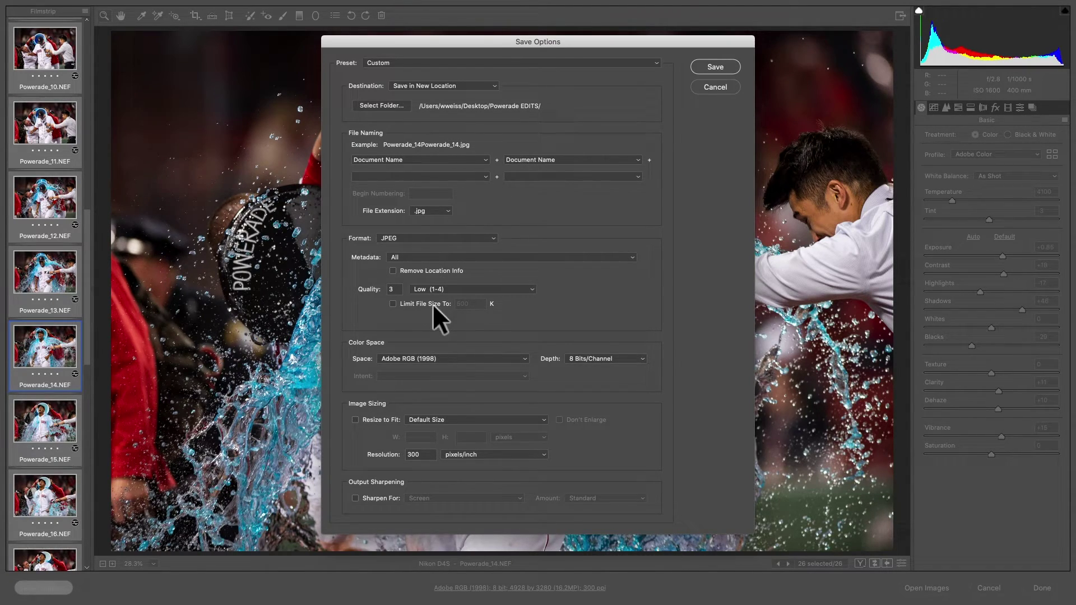
click(716, 67)
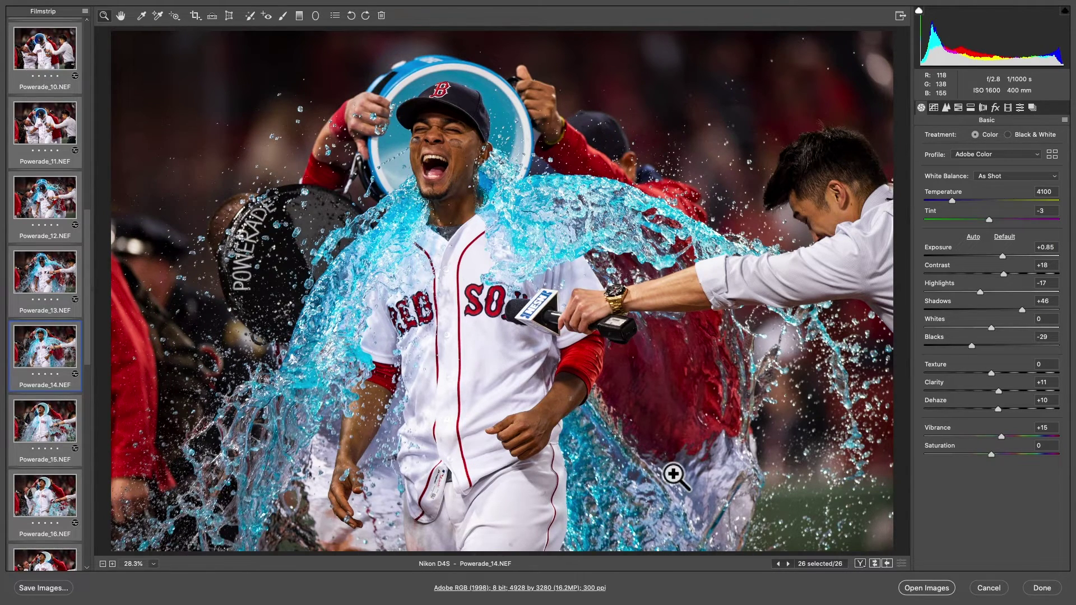
Close Camera Raw and show the Powerade EDITS folder in Photo Mechanic.
click(1042, 590)
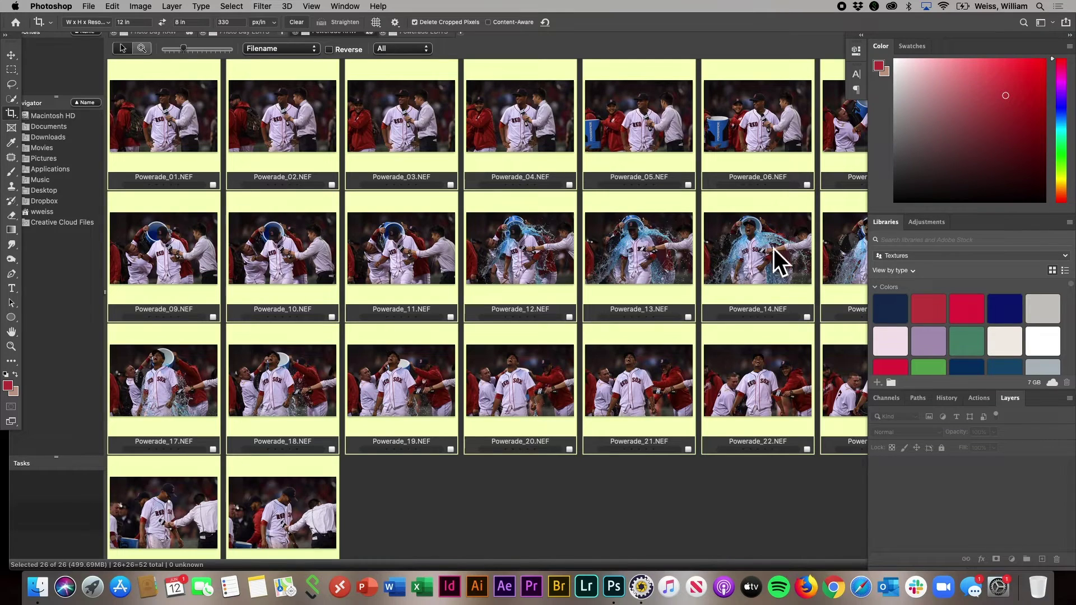
click(425, 105)
click(428, 31)
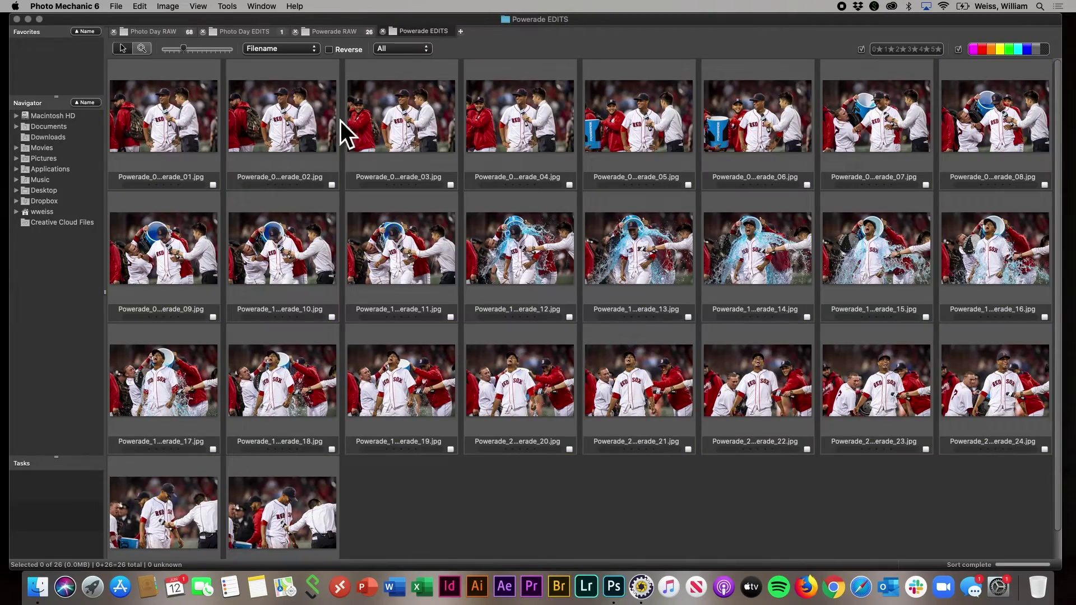
Preview the exported JPEGs one by one, then return to the thumbnail grid.
double_click(177, 110)
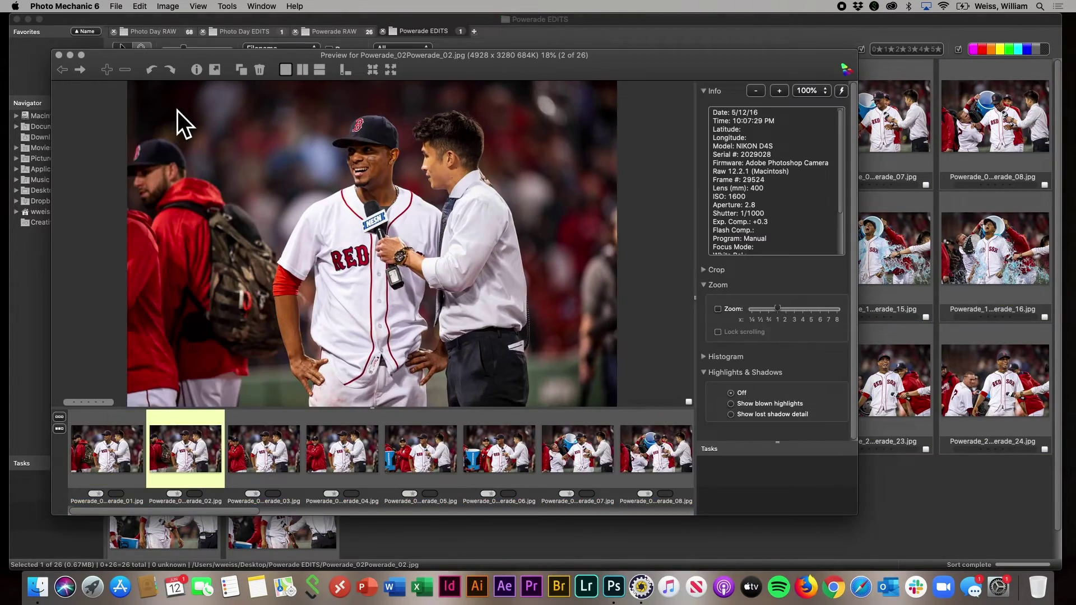
key(Right)
key(Right)
key(Right)
key(Right)
key(Right)
key(Right)
key(Right)
key(Right)
key(Right)
key(Right)
key(Right)
key(Right)
key(Right)
key(Right)
key(Right)
key(Right)
key(Right)
key(Right)
key(Right)
key(Right)
key(Right)
key(Right)
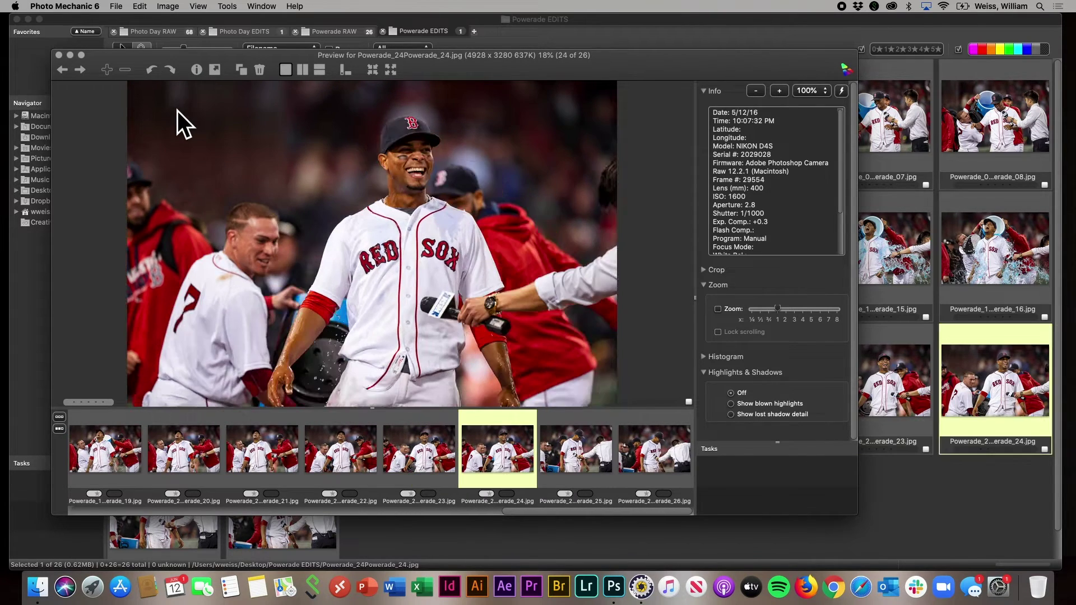
key(Right)
key(Escape)
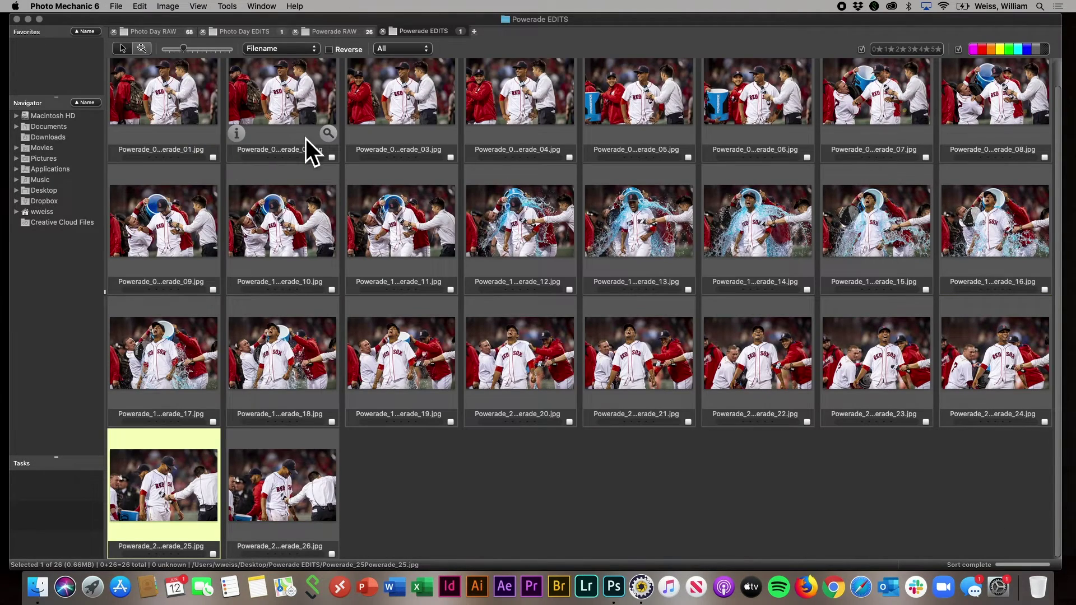